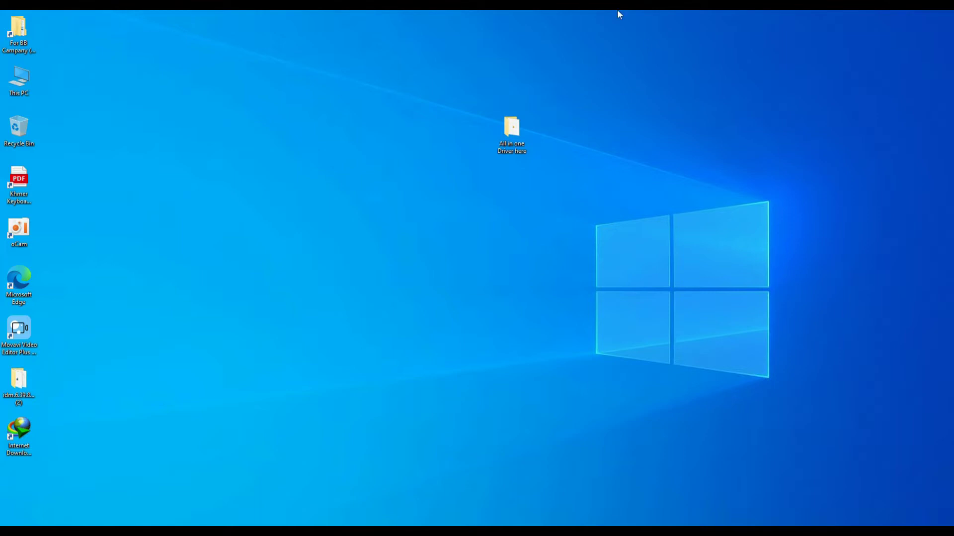
click(514, 148)
right_click(565, 118)
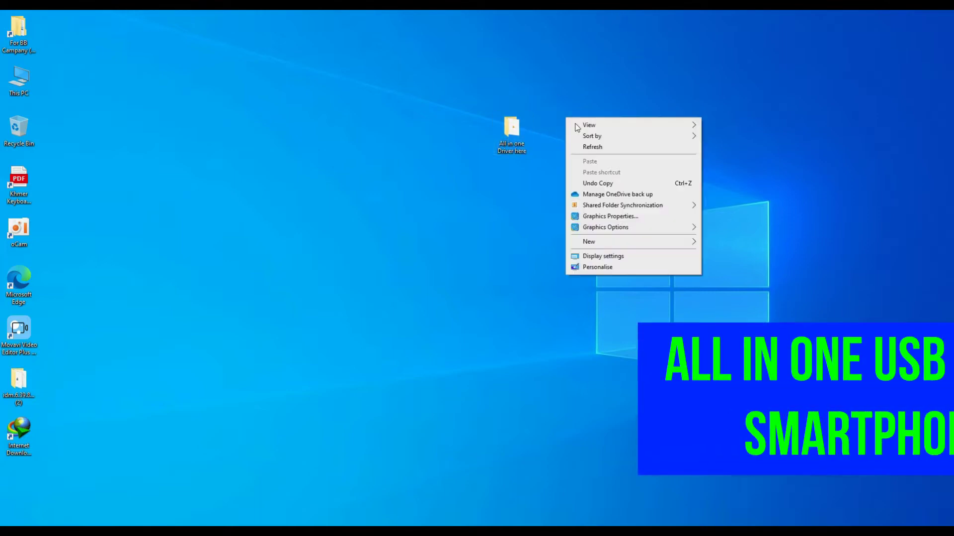
click(591, 145)
right_click(587, 104)
click(607, 133)
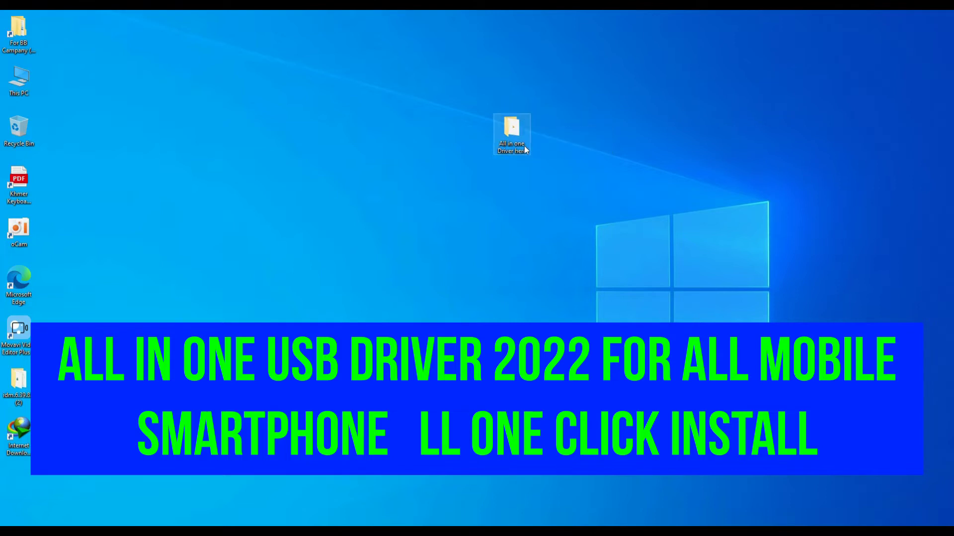
right_click(597, 89)
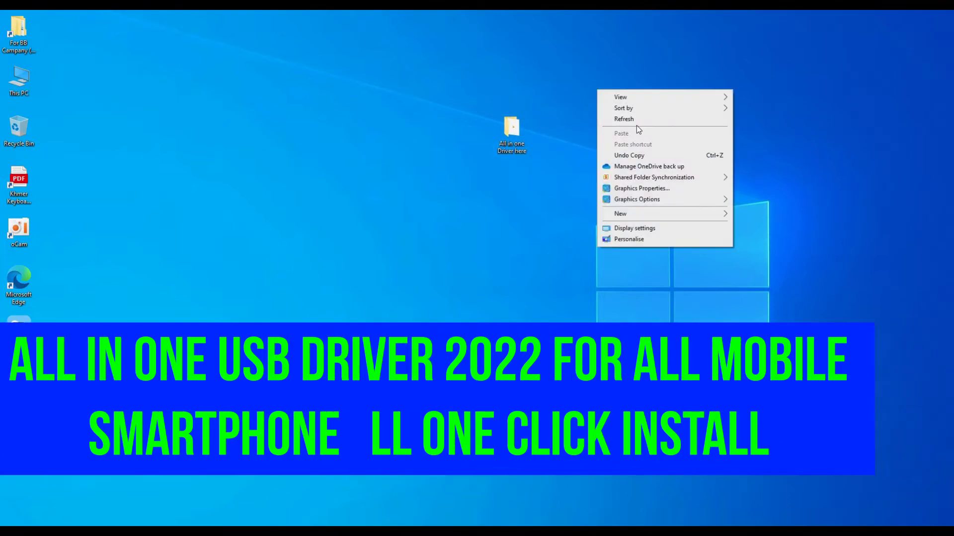
click(633, 121)
right_click(628, 113)
click(652, 144)
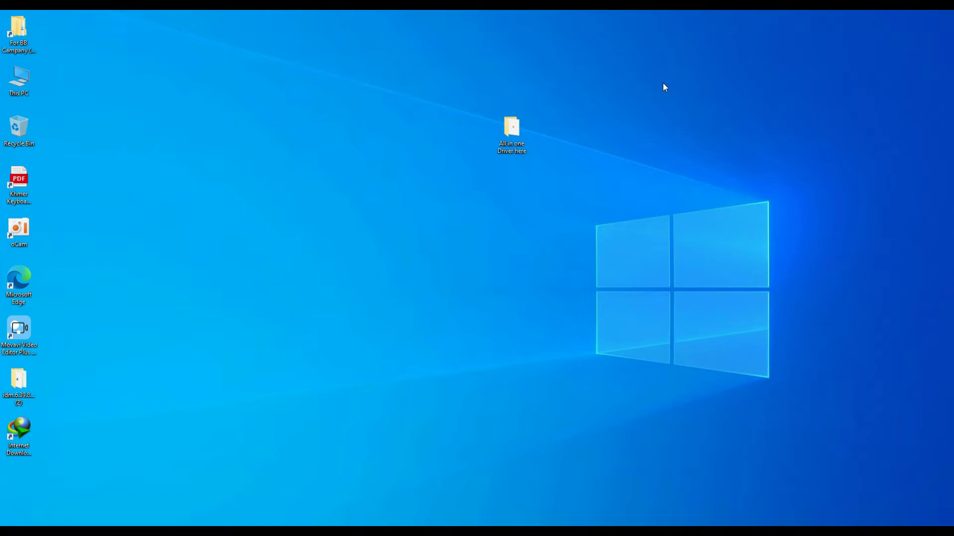
drag(511, 129, 474, 130)
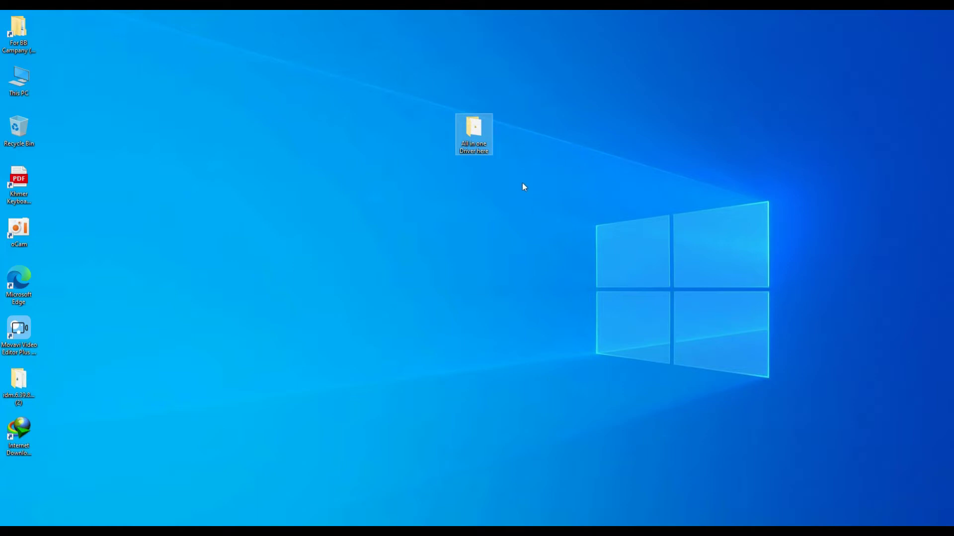
drag(486, 147, 473, 189)
click(576, 153)
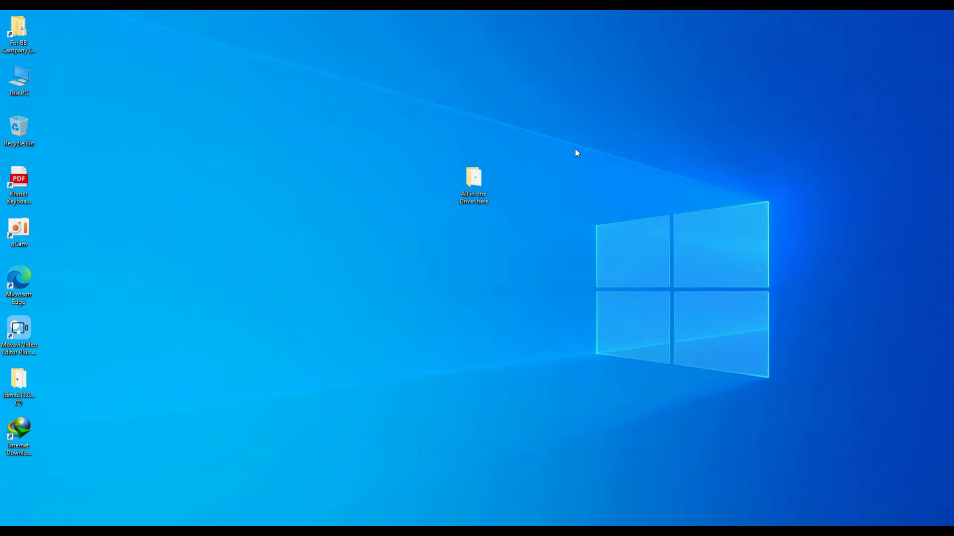
right_click(558, 129)
click(579, 158)
right_click(577, 129)
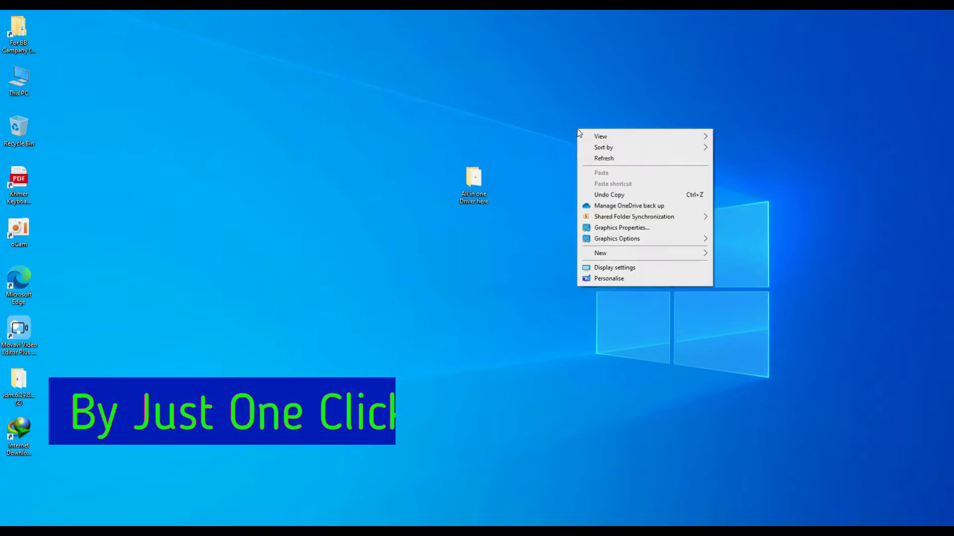
click(600, 158)
drag(474, 179, 474, 129)
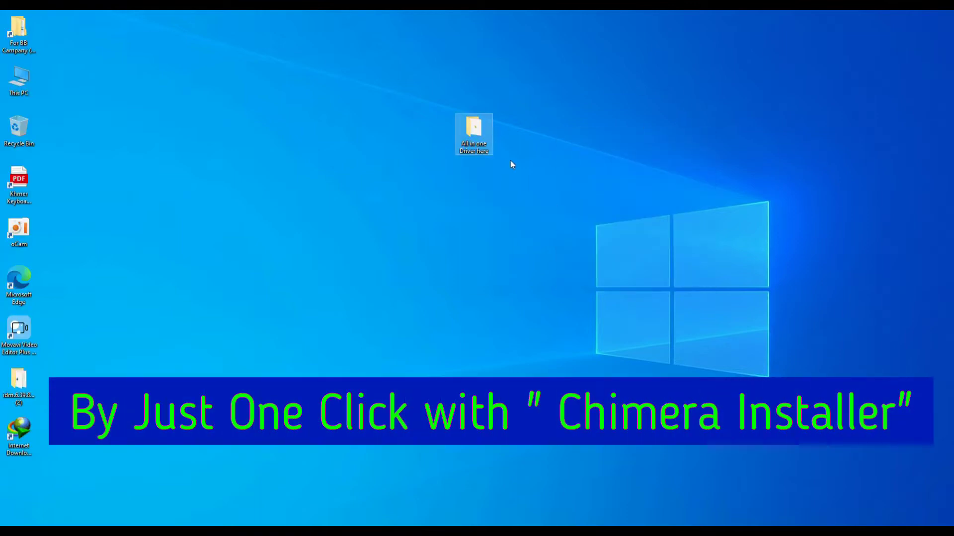
- Run ChimeraInstaller from the "All in one Driver here" desktop folder and close the folder window
double_click(469, 139)
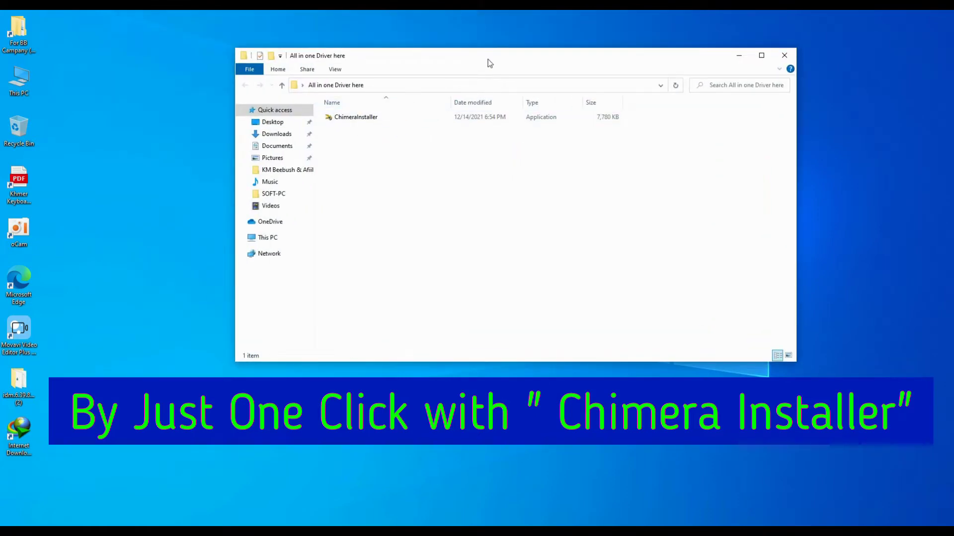
drag(487, 61, 468, 49)
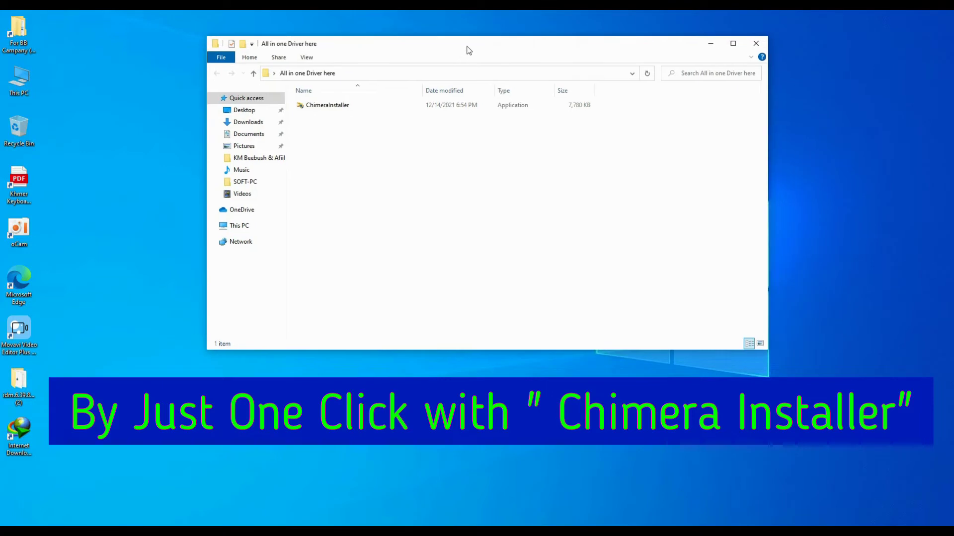
double_click(341, 107)
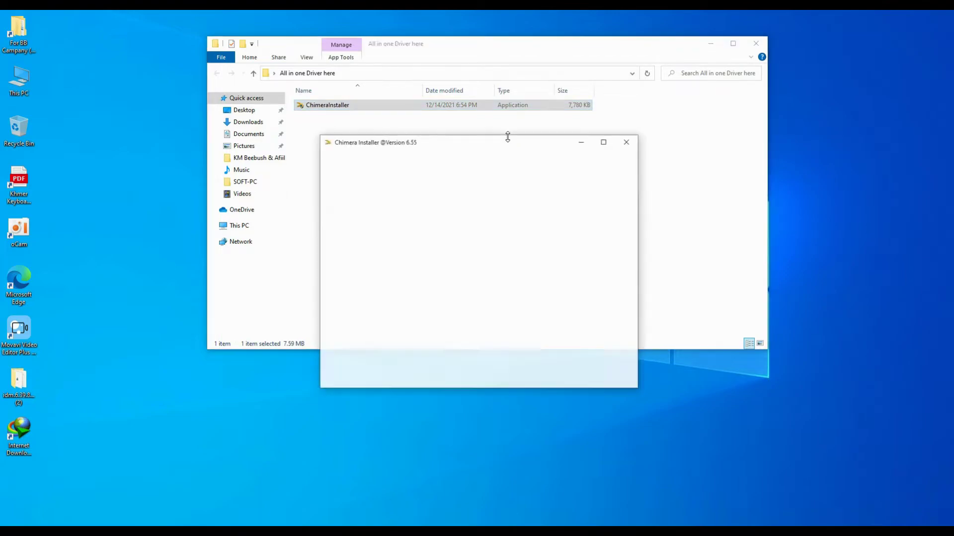
click(755, 40)
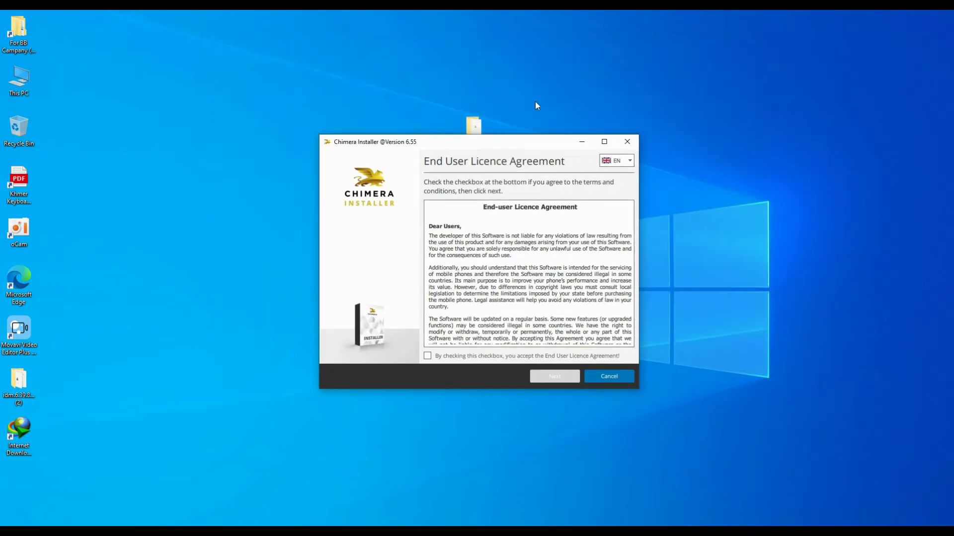
- Read through the End User Licence Agreement, accept it and continue to the installation type choice
drag(506, 142, 509, 48)
scroll(528, 151, down, 1)
scroll(528, 152, down, 5)
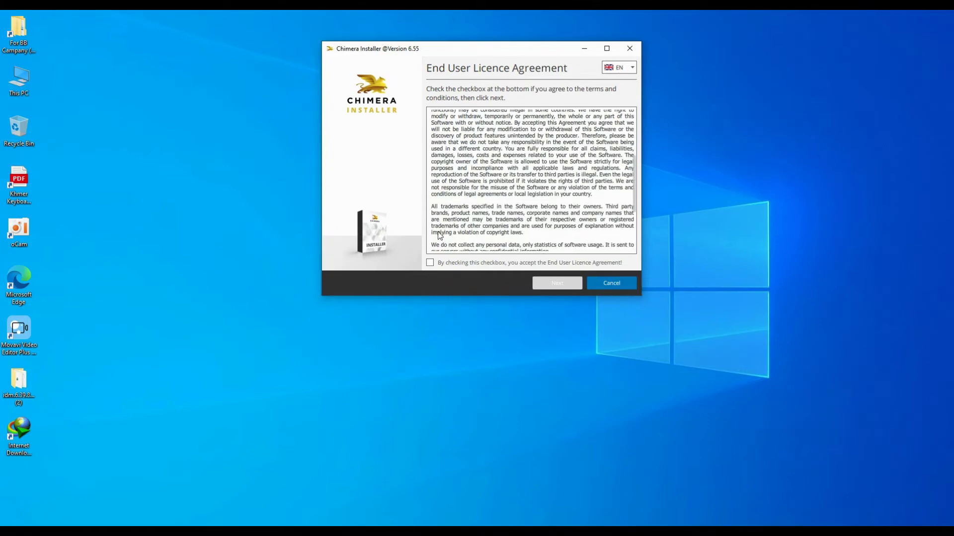
scroll(512, 164, up, 6)
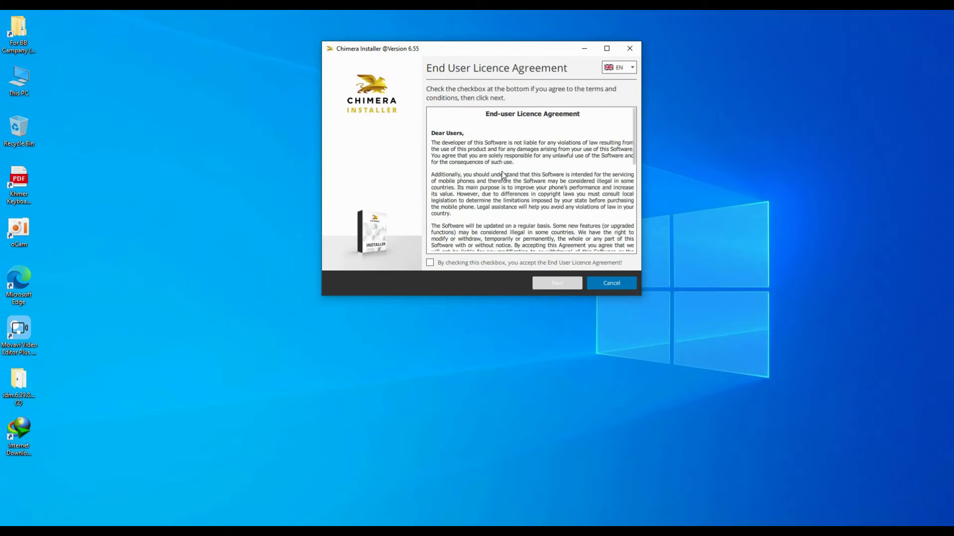
scroll(502, 171, down, 6)
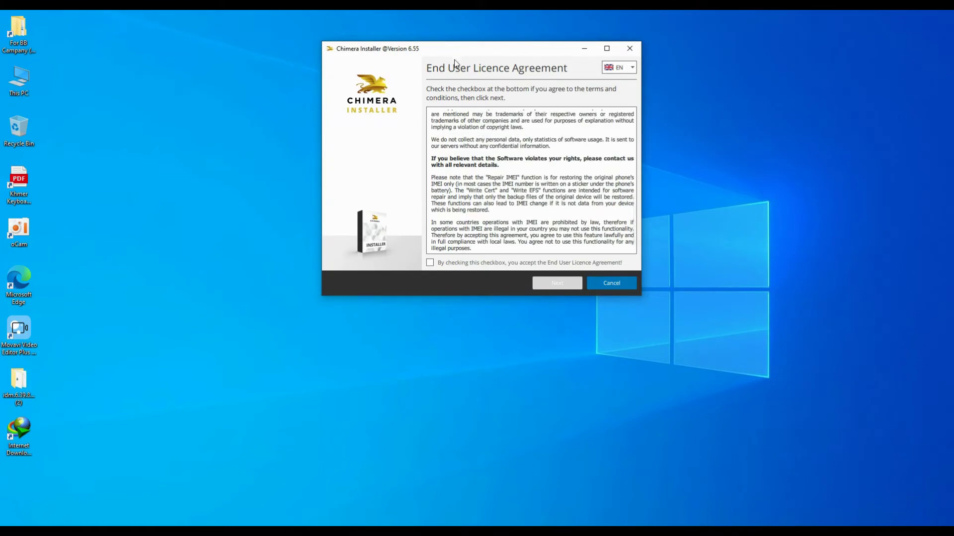
click(430, 262)
click(558, 284)
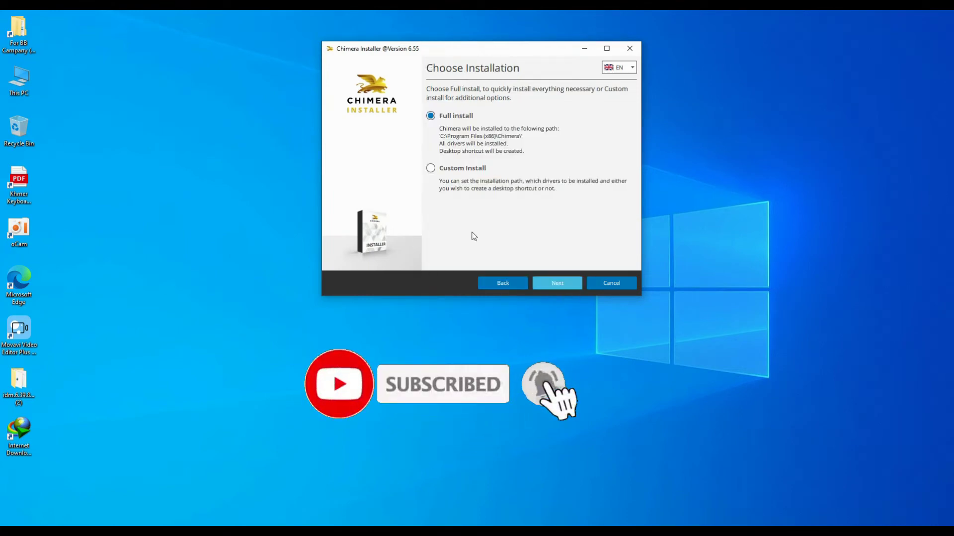
drag(540, 50, 525, 49)
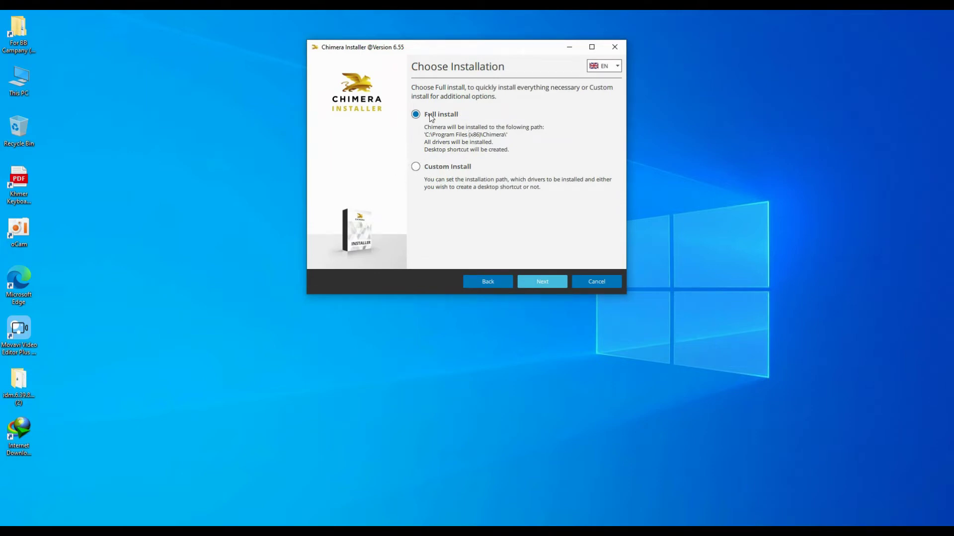
right_click(669, 115)
click(708, 144)
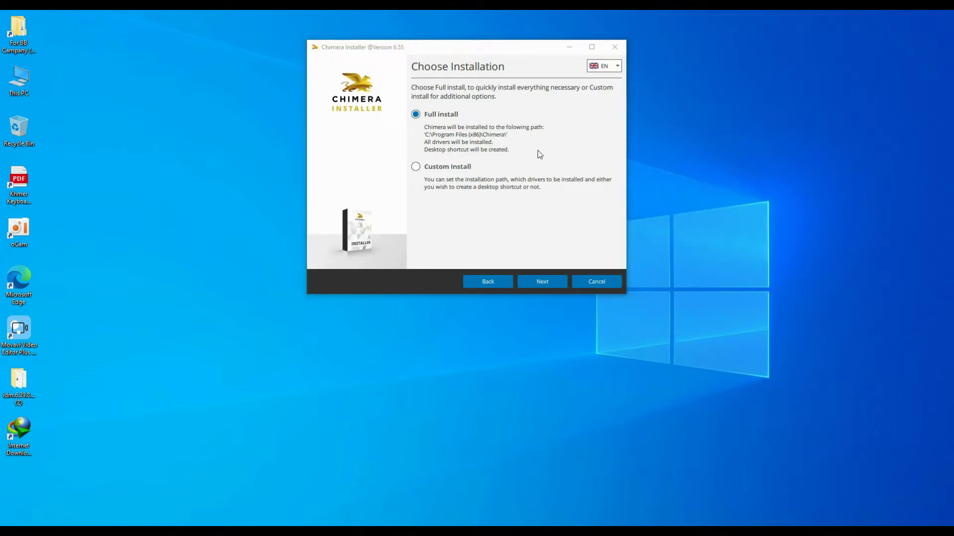
- Choose Custom Install as the installation type and continue to its directory and driver options
click(415, 167)
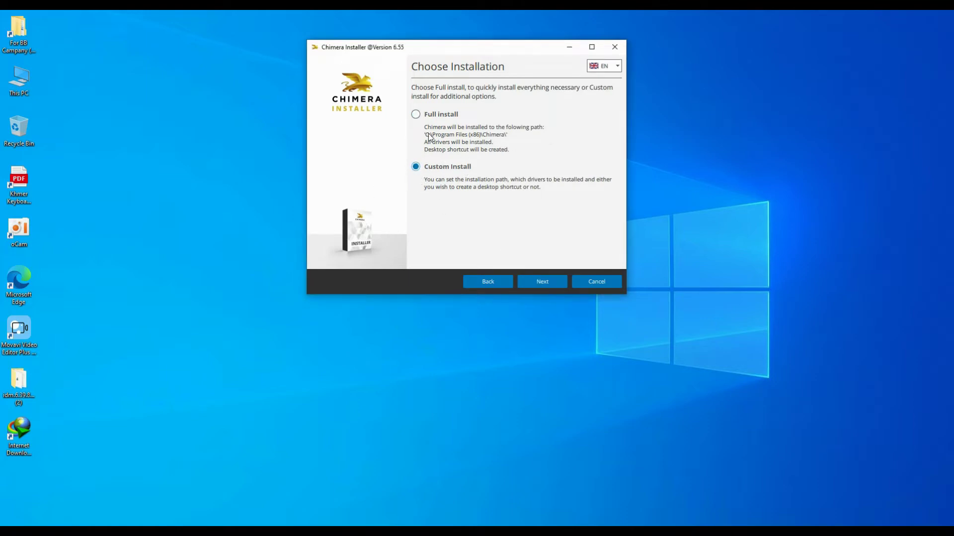
click(416, 115)
click(416, 167)
click(547, 281)
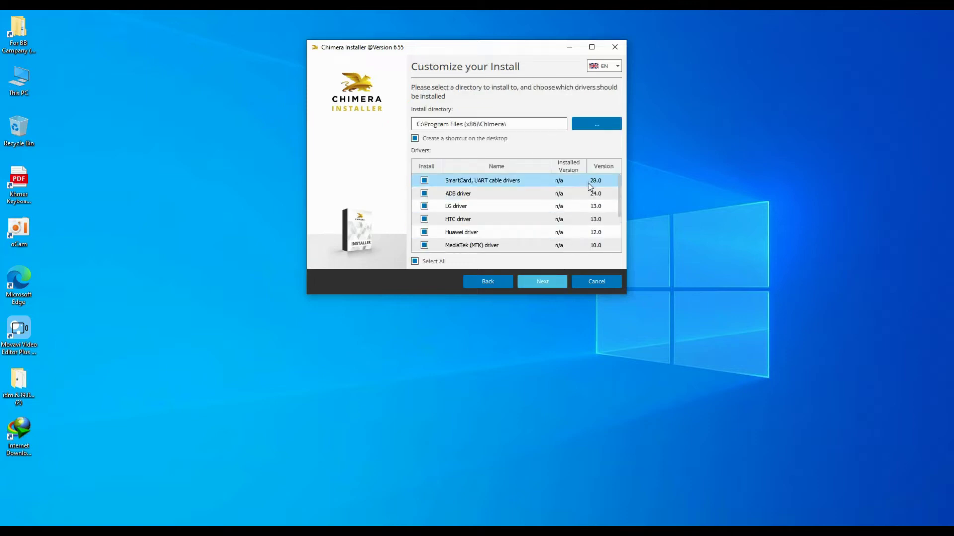
drag(540, 49, 537, 41)
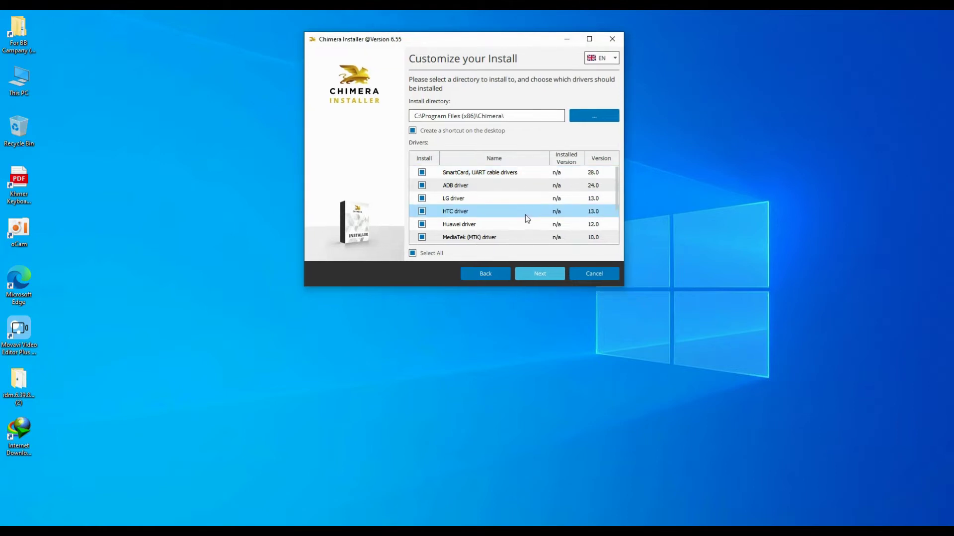
- Examine the full list of drivers offered for installation, from the SmartCard and ADB drivers to the Motorola driver
scroll(525, 214, down, 1)
scroll(525, 215, down, 2)
scroll(525, 215, up, 1)
scroll(524, 215, up, 1)
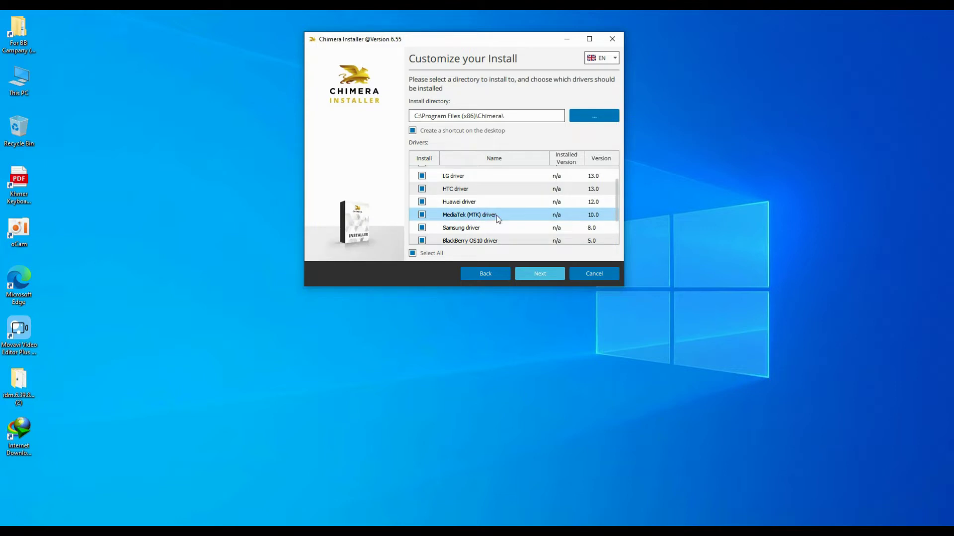
scroll(498, 219, down, 1)
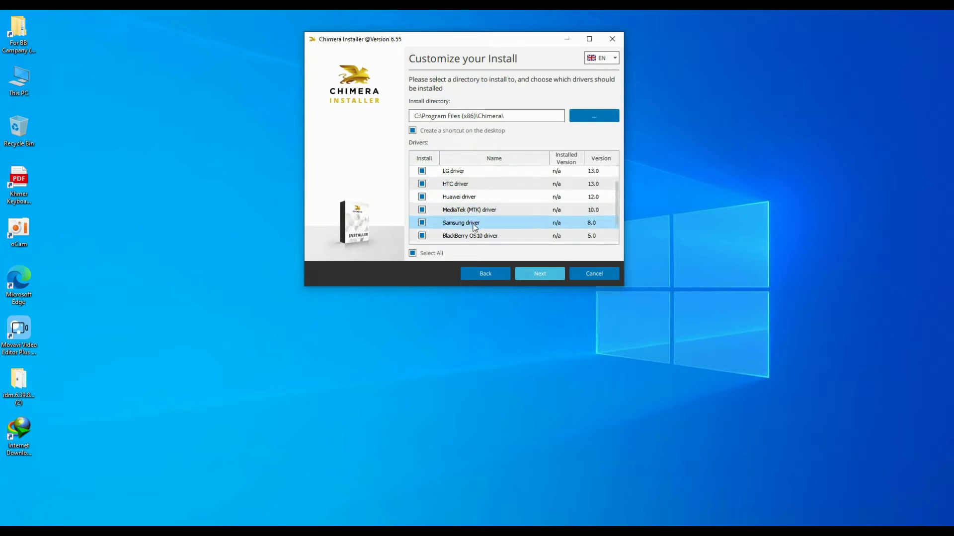
scroll(484, 239, down, 1)
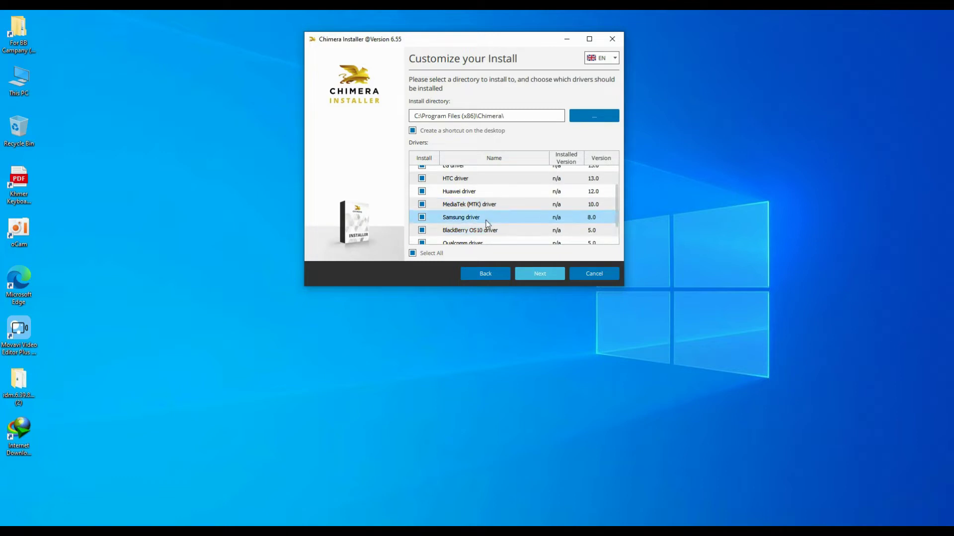
scroll(487, 224, down, 1)
scroll(488, 224, down, 1)
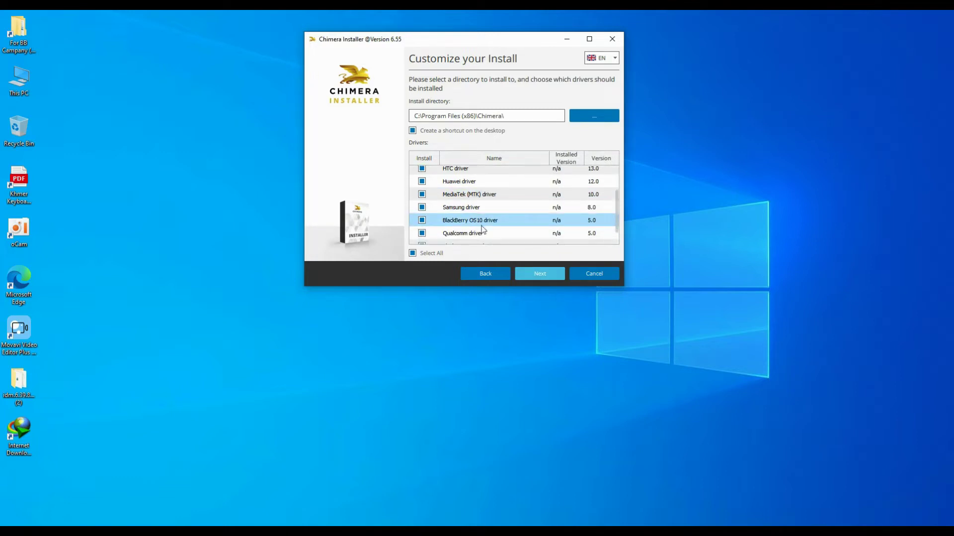
scroll(477, 236, down, 2)
scroll(478, 233, down, 2)
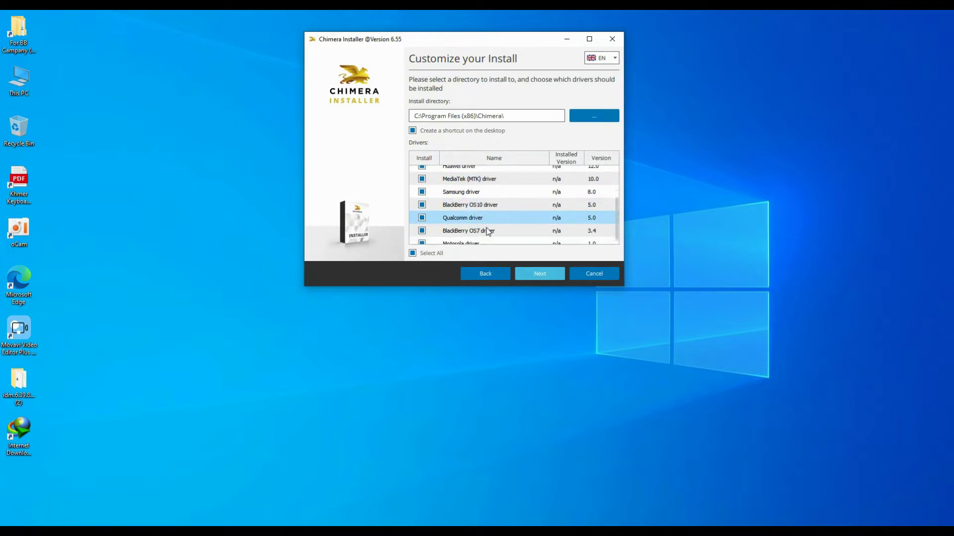
scroll(494, 230, up, 5)
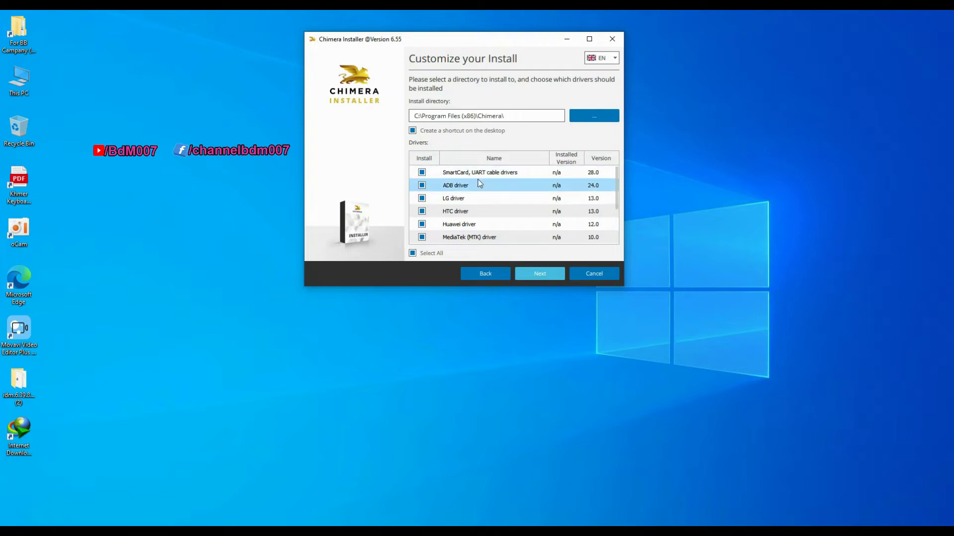
scroll(497, 189, down, 5)
scroll(556, 195, down, 1)
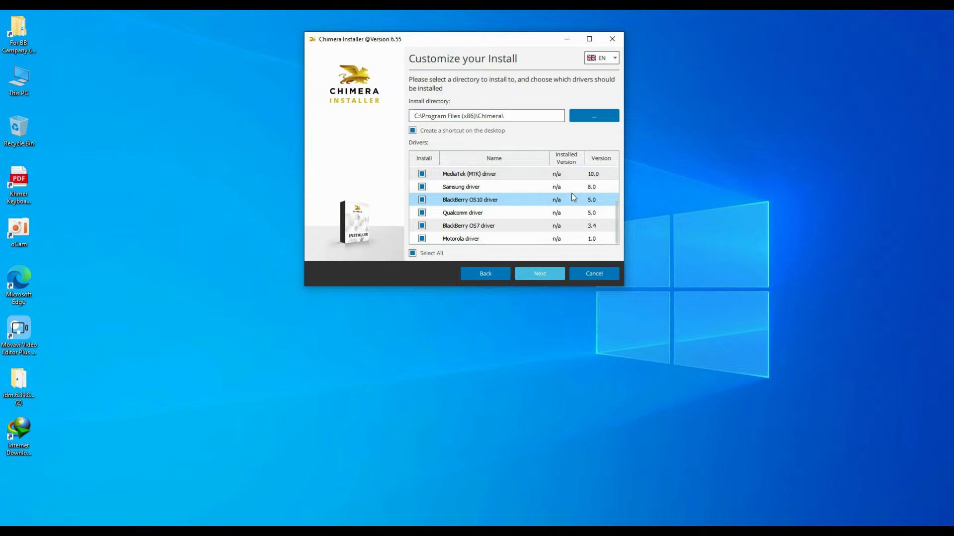
scroll(573, 197, up, 4)
scroll(574, 198, up, 1)
scroll(541, 193, down, 4)
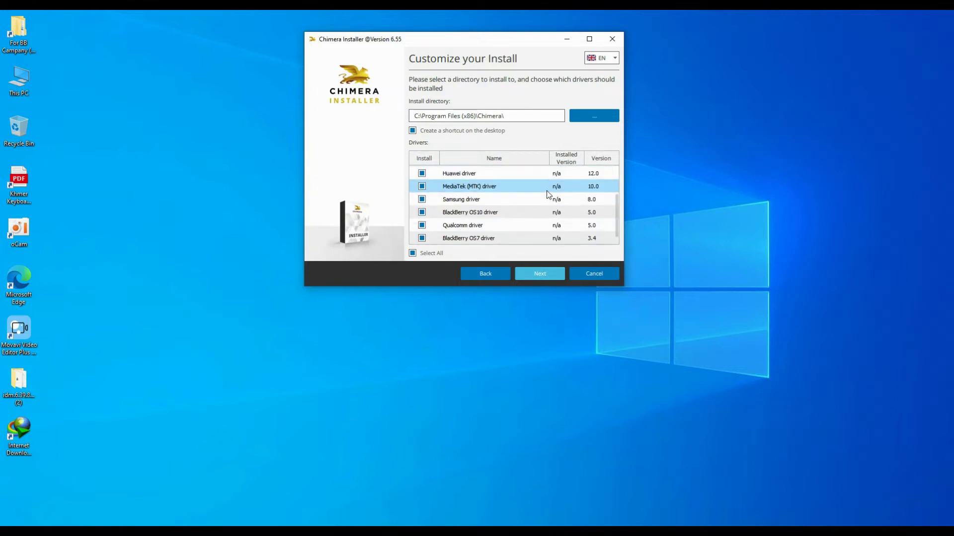
scroll(548, 195, down, 1)
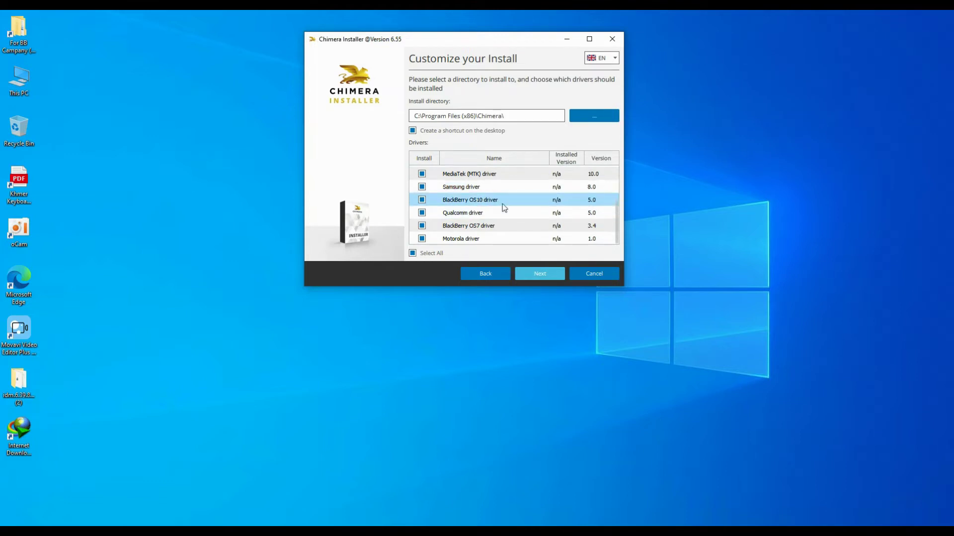
scroll(502, 203, up, 5)
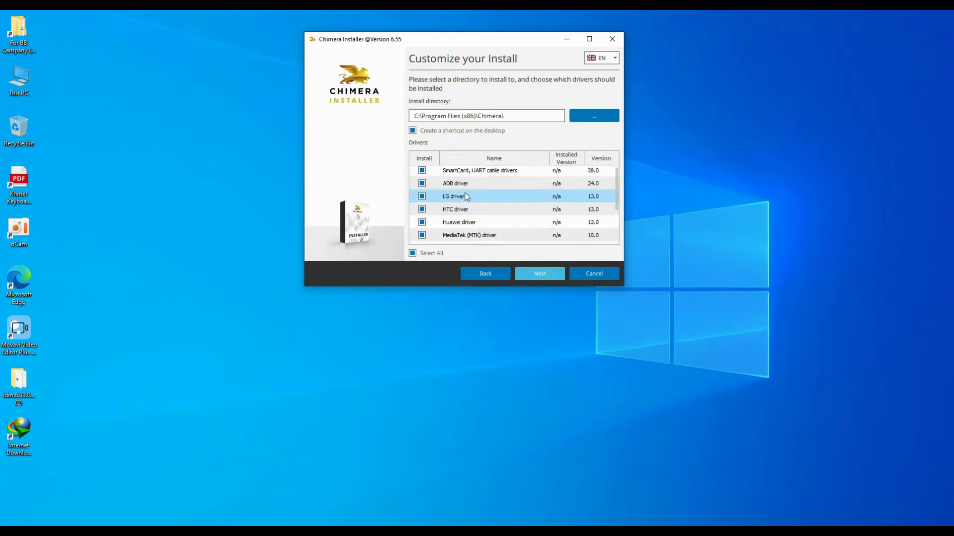
- Return to the installation type choice and select Full install instead of Custom Install
click(486, 273)
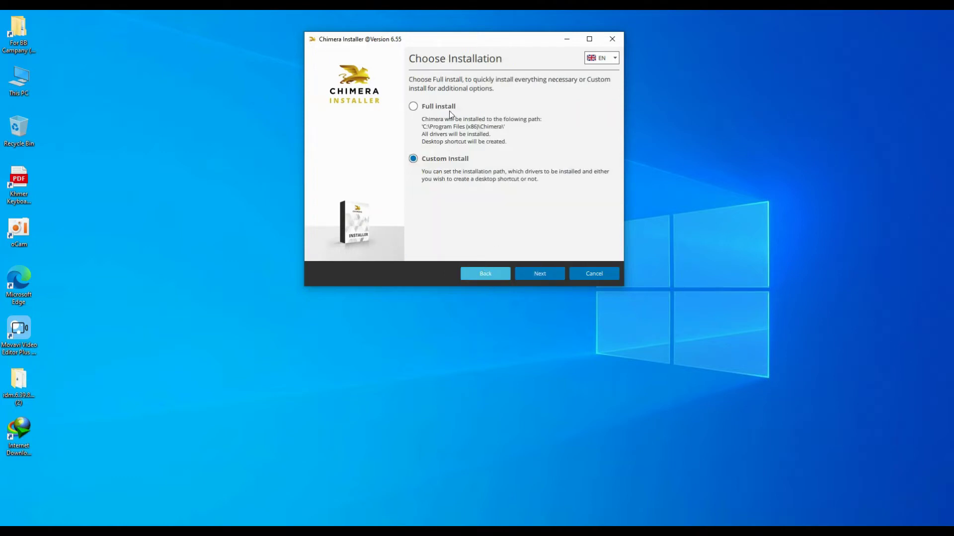
click(414, 106)
right_click(802, 92)
click(830, 118)
right_click(769, 88)
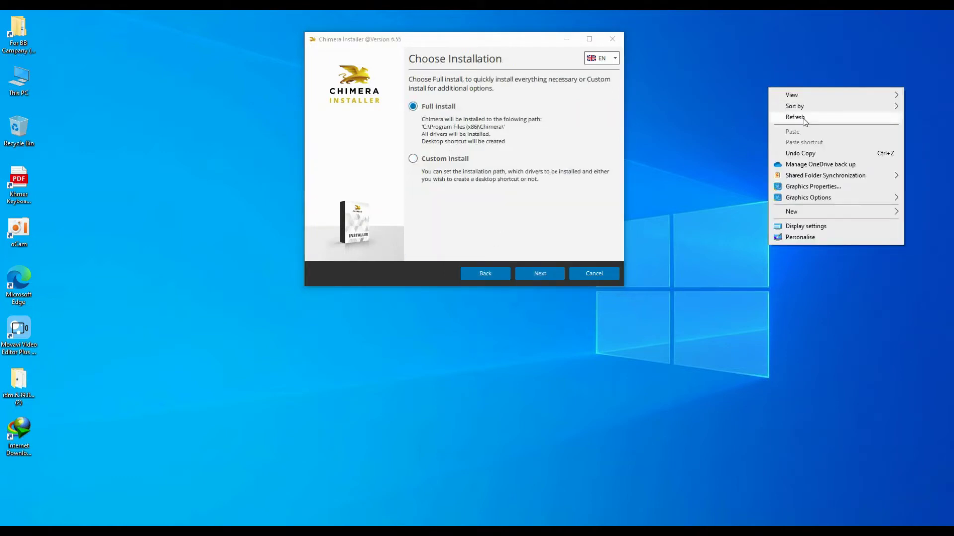
click(804, 118)
drag(464, 39, 460, 38)
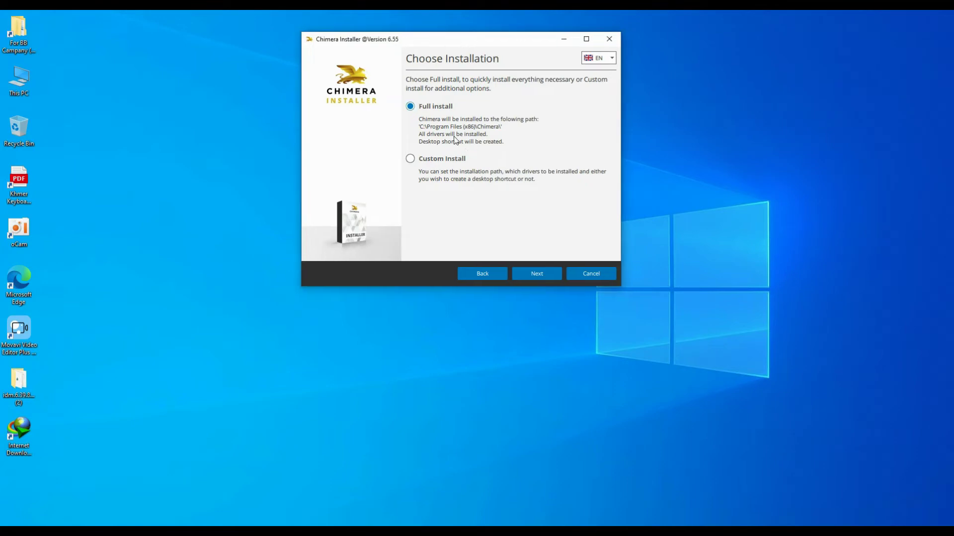
- Start the installation of Chimera and all its drivers with the Full install option
click(410, 159)
click(411, 106)
click(537, 274)
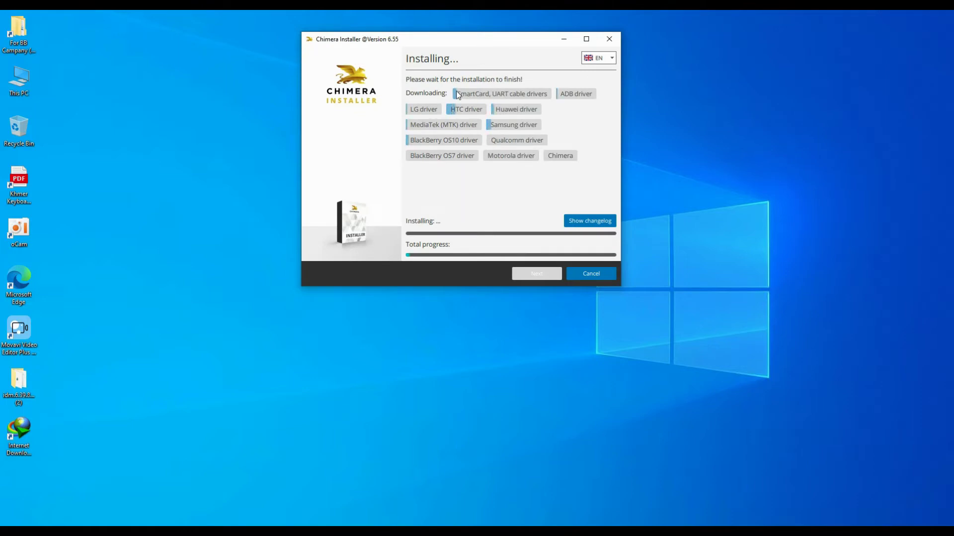
right_click(785, 137)
click(814, 164)
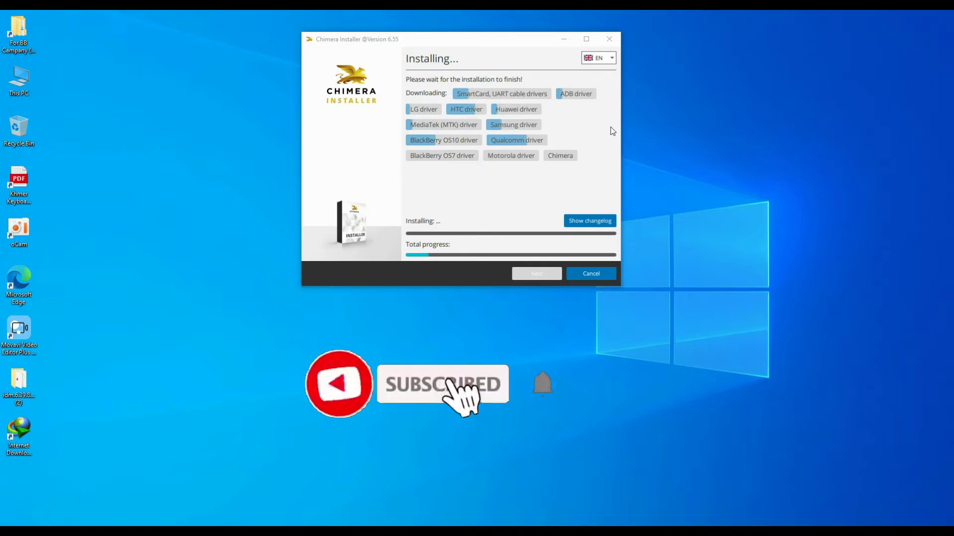
right_click(708, 95)
click(735, 125)
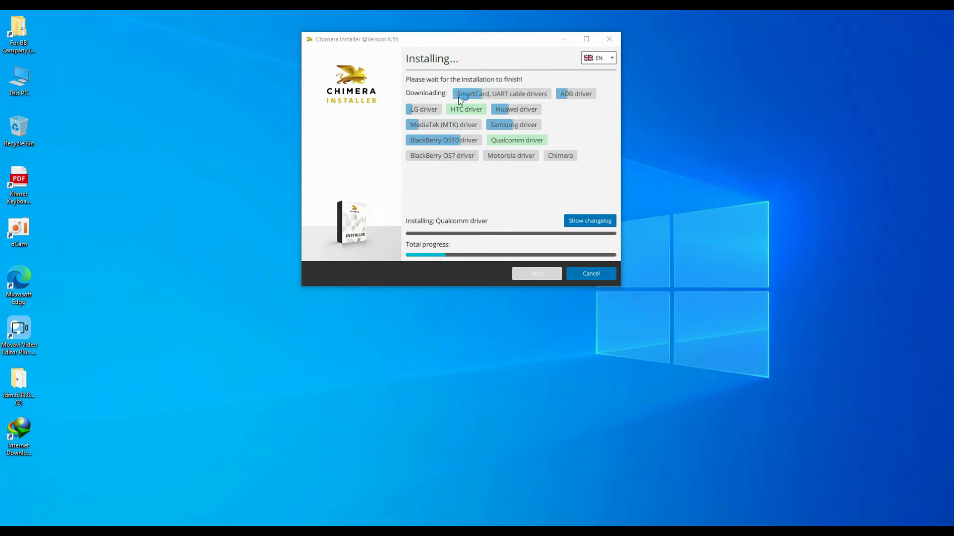
right_click(684, 60)
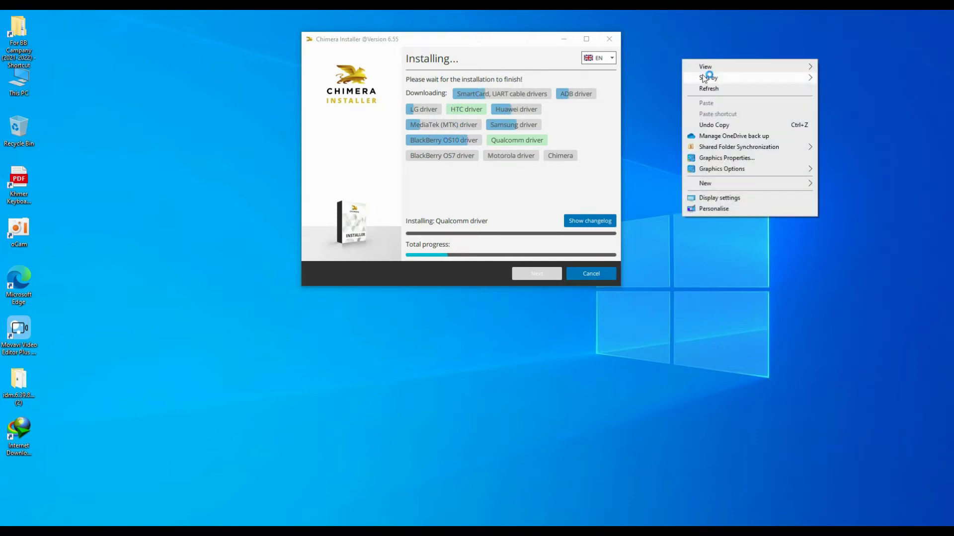
click(709, 88)
drag(500, 37, 505, 39)
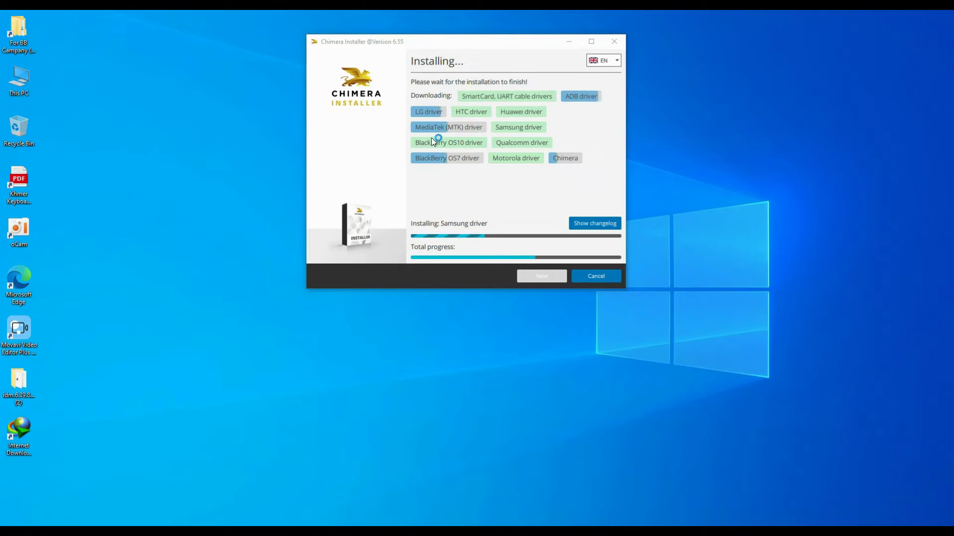
right_click(783, 79)
click(773, 82)
right_click(773, 78)
click(807, 109)
right_click(790, 77)
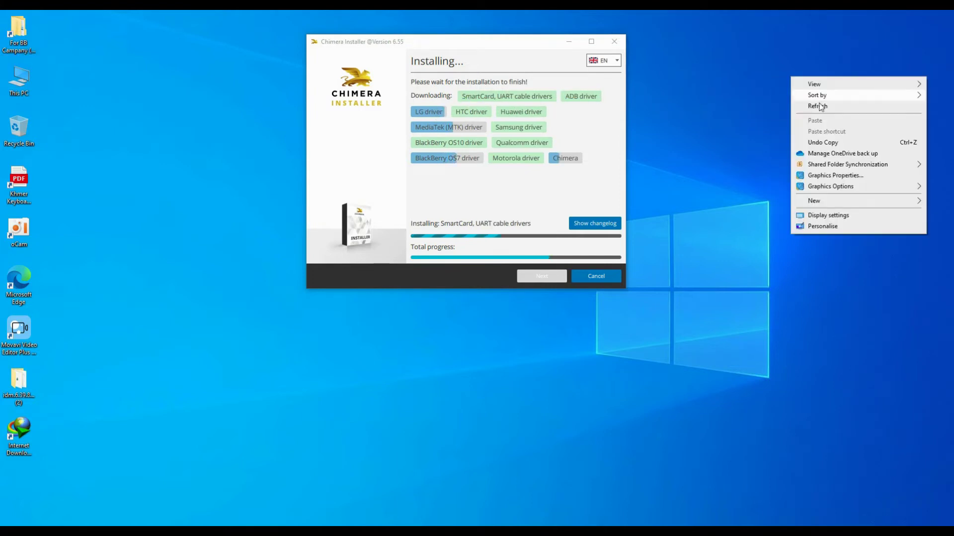
click(818, 106)
drag(460, 48, 502, 72)
right_click(770, 78)
click(814, 107)
right_click(794, 84)
click(816, 114)
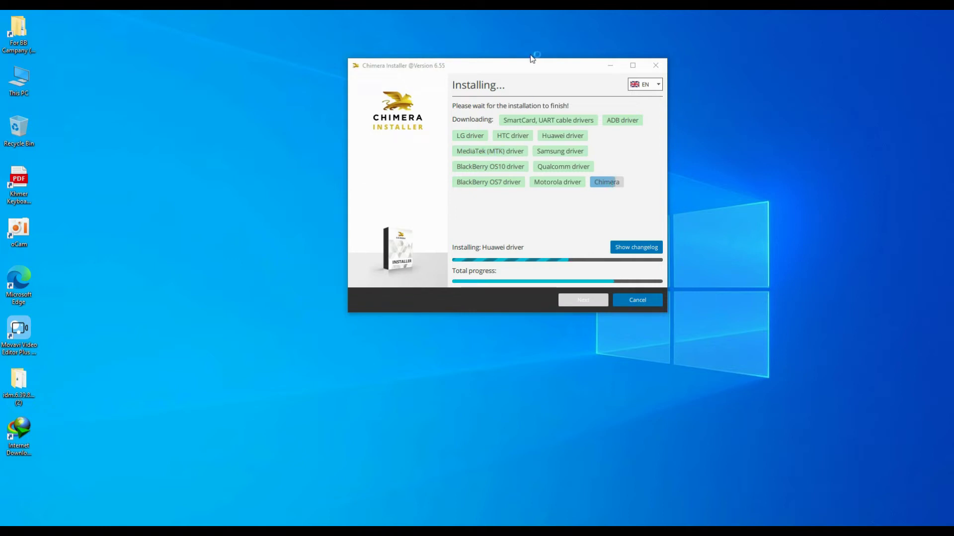
- Move the installer window aside and check the contents of the All in one Driver here folder on the desktop
drag(529, 66, 737, 91)
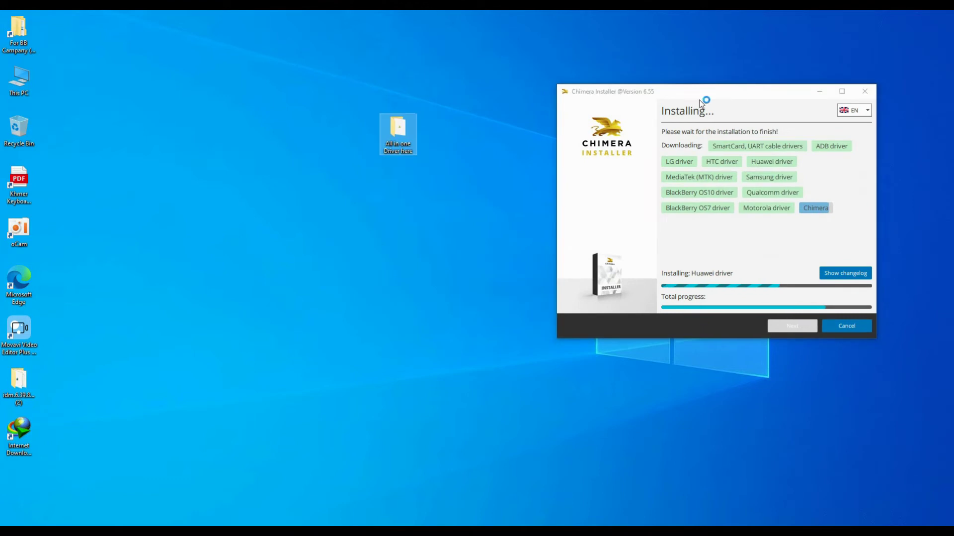
double_click(395, 138)
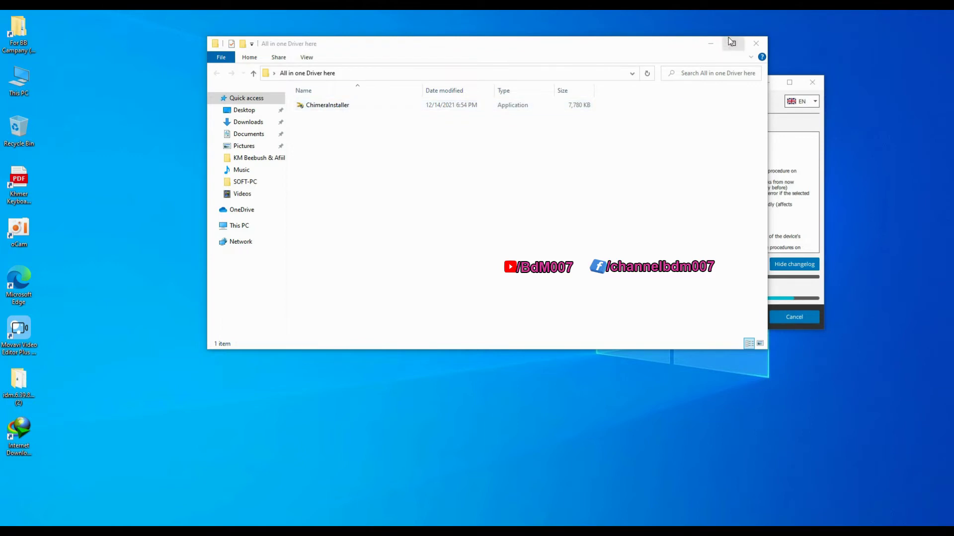
click(756, 44)
drag(667, 79, 597, 72)
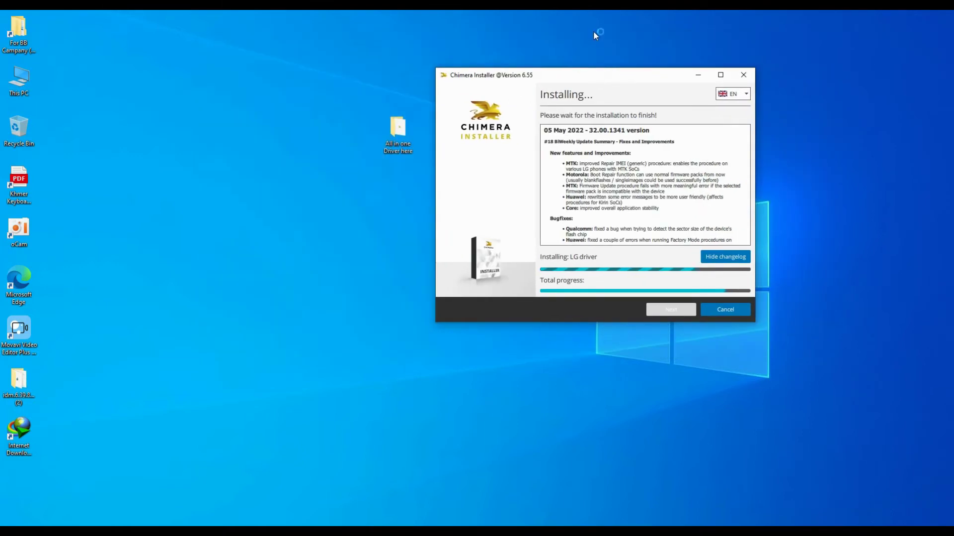
right_click(593, 28)
right_click(589, 11)
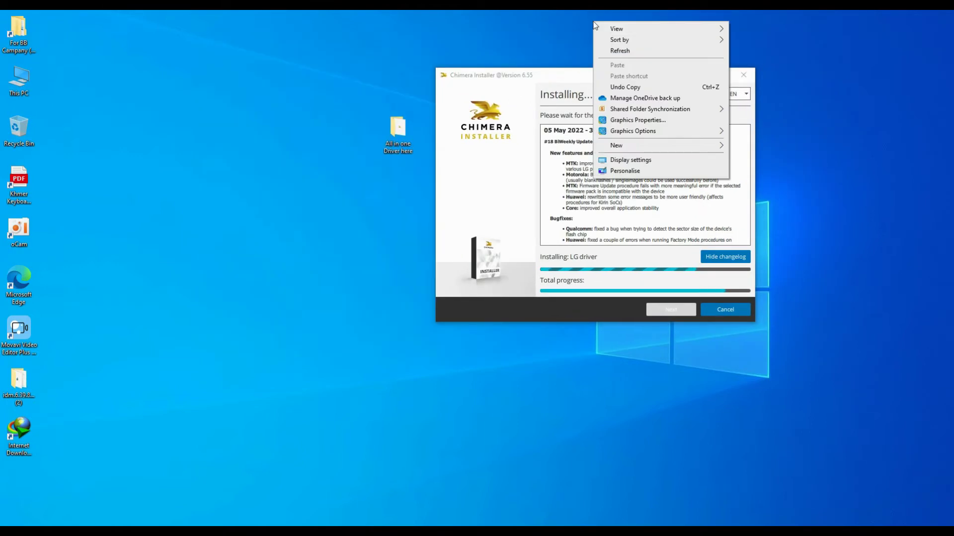
right_click(604, 25)
click(631, 53)
right_click(602, 26)
right_click(604, 32)
click(629, 55)
- Examine the Chimera changelog entries in the installer while the driver installation runs
drag(608, 77, 531, 77)
scroll(552, 174, down, 10)
scroll(557, 182, down, 3)
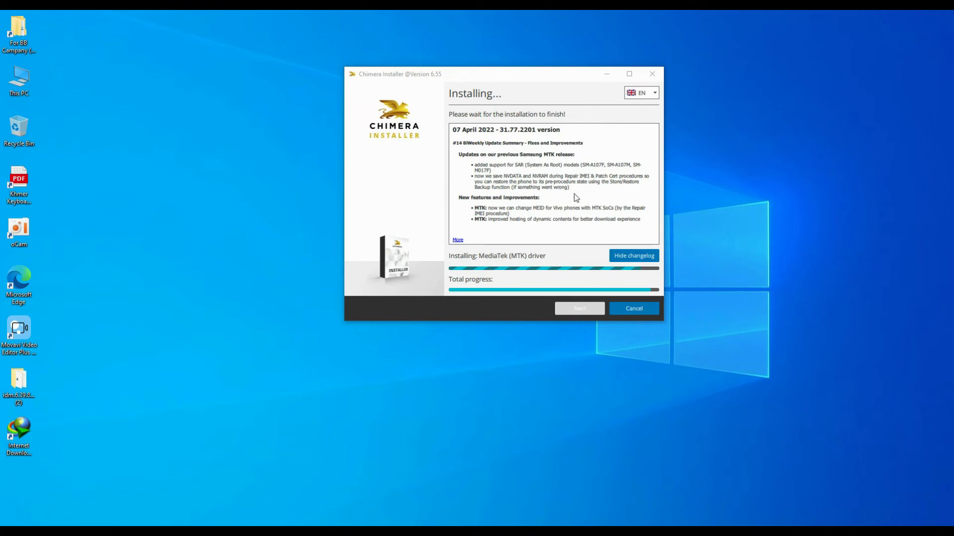
scroll(579, 199, up, 3)
scroll(576, 197, up, 10)
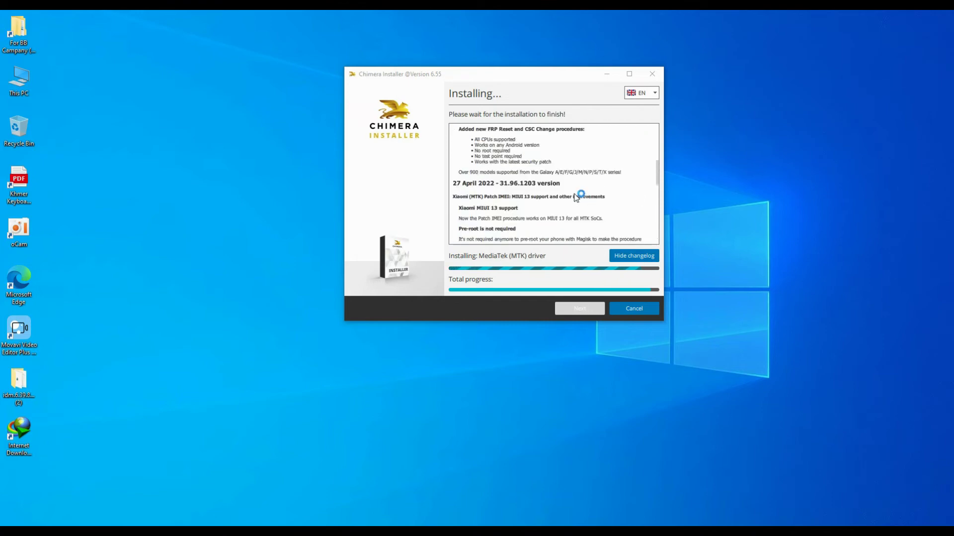
scroll(578, 197, down, 13)
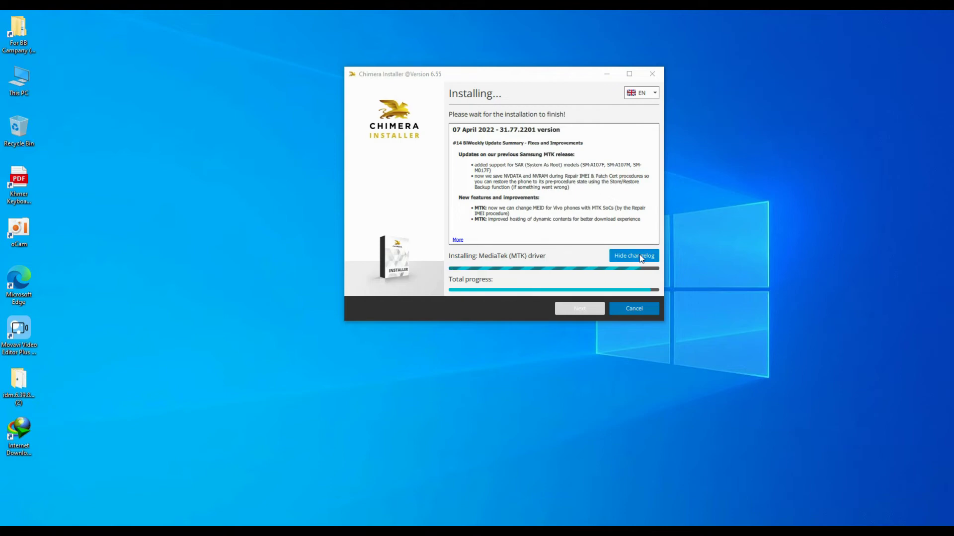
click(805, 140)
right_click(804, 139)
click(819, 168)
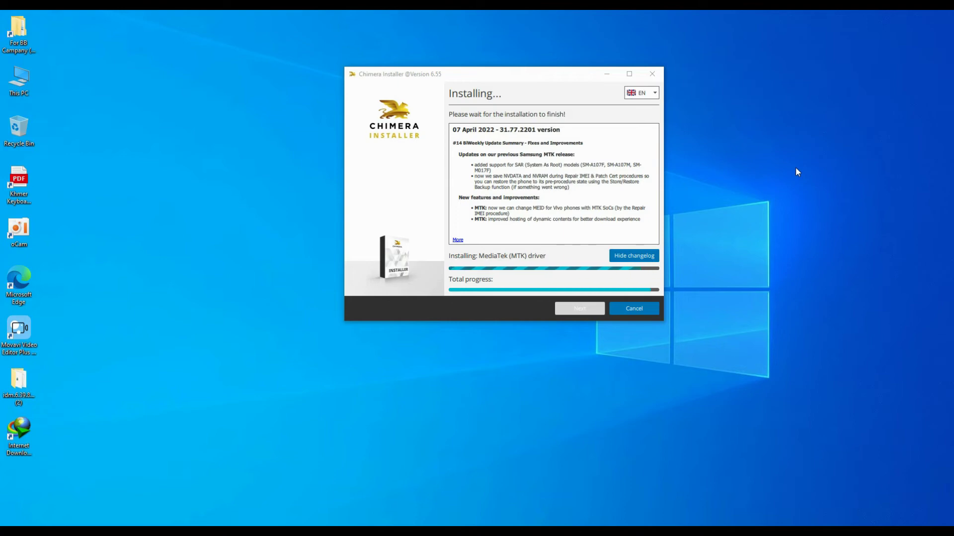
scroll(521, 169, up, 10)
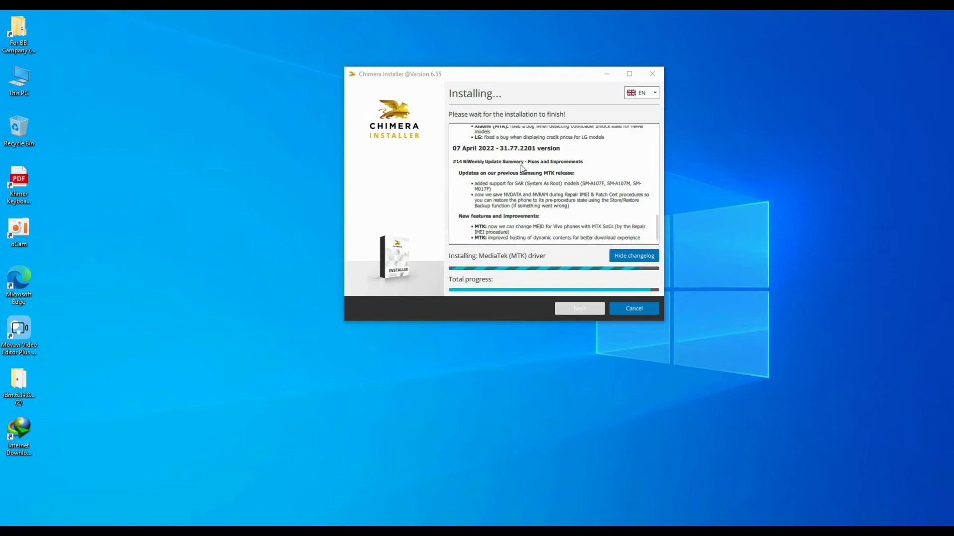
scroll(522, 169, up, 6)
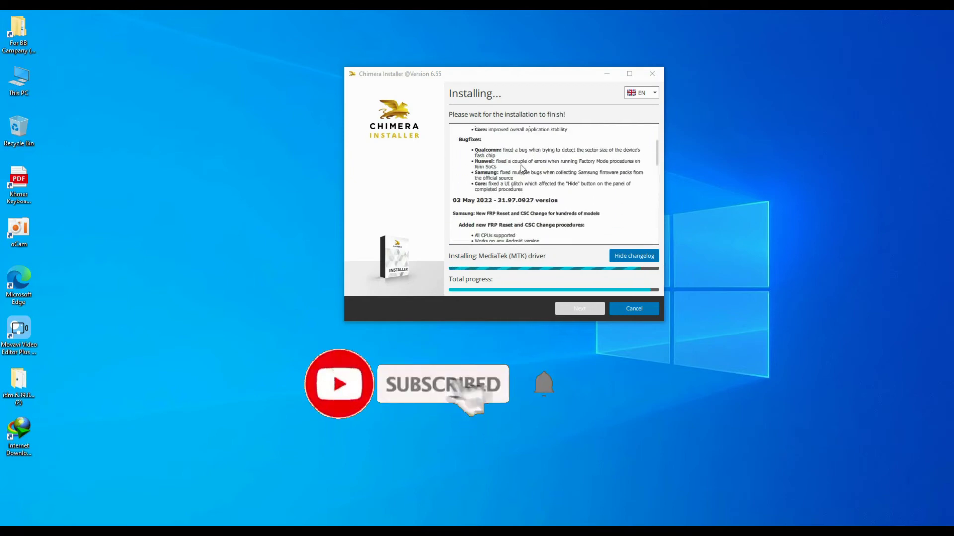
scroll(521, 167, down, 5)
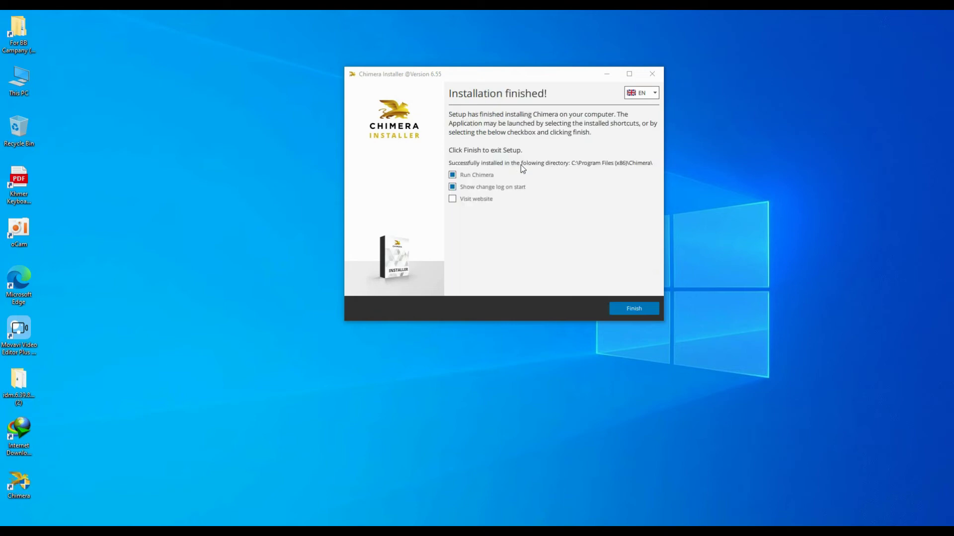
right_click(791, 29)
click(815, 55)
drag(531, 80, 542, 66)
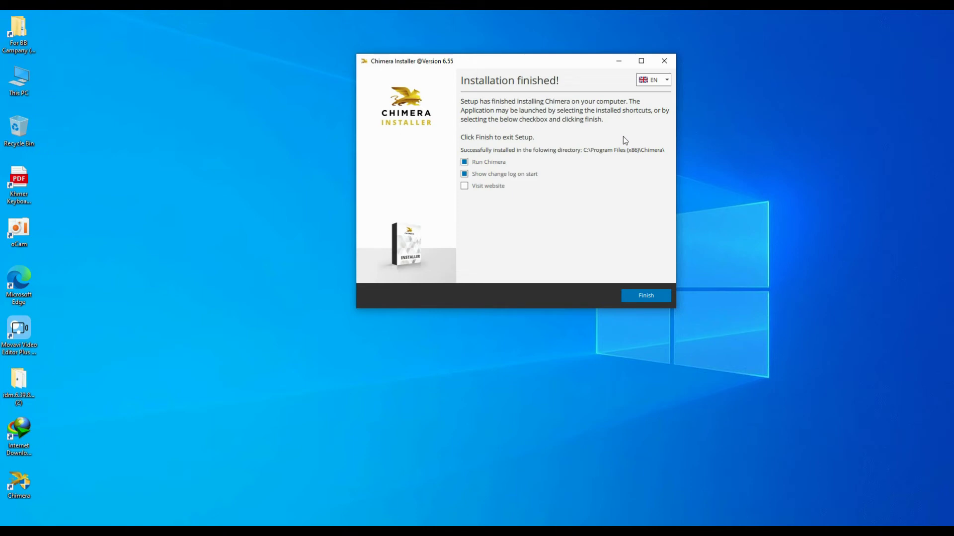
right_click(908, 117)
click(909, 146)
right_click(822, 84)
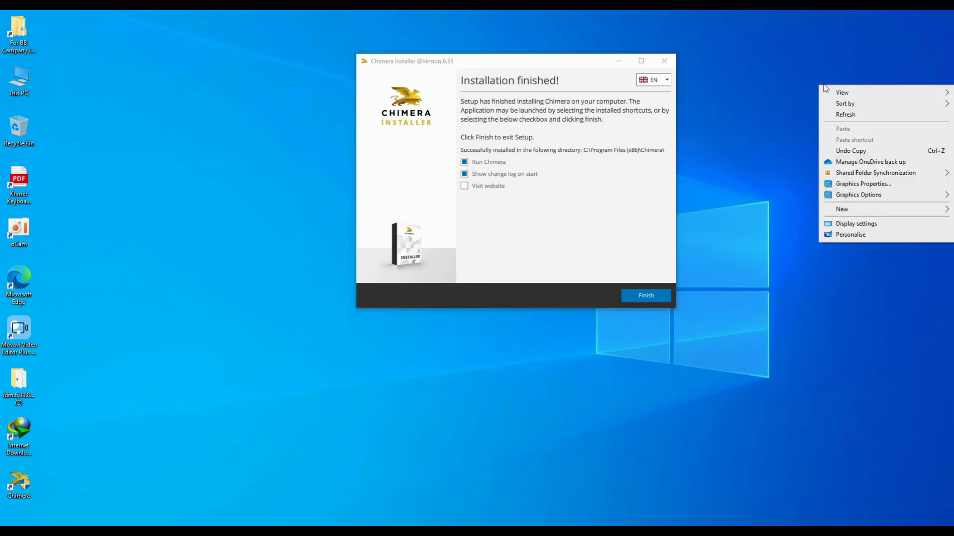
click(838, 114)
right_click(823, 87)
click(847, 115)
right_click(823, 94)
click(839, 116)
right_click(825, 97)
click(844, 126)
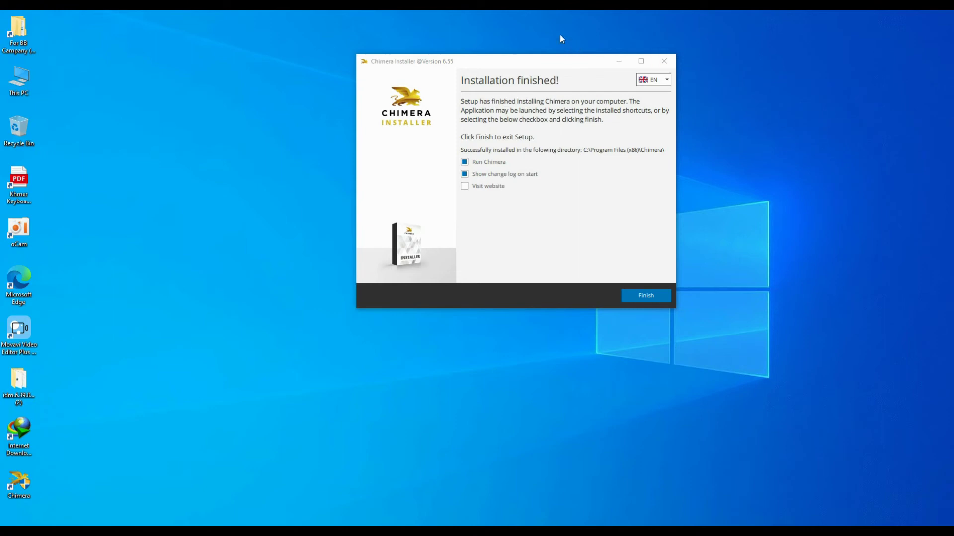
right_click(560, 16)
click(588, 42)
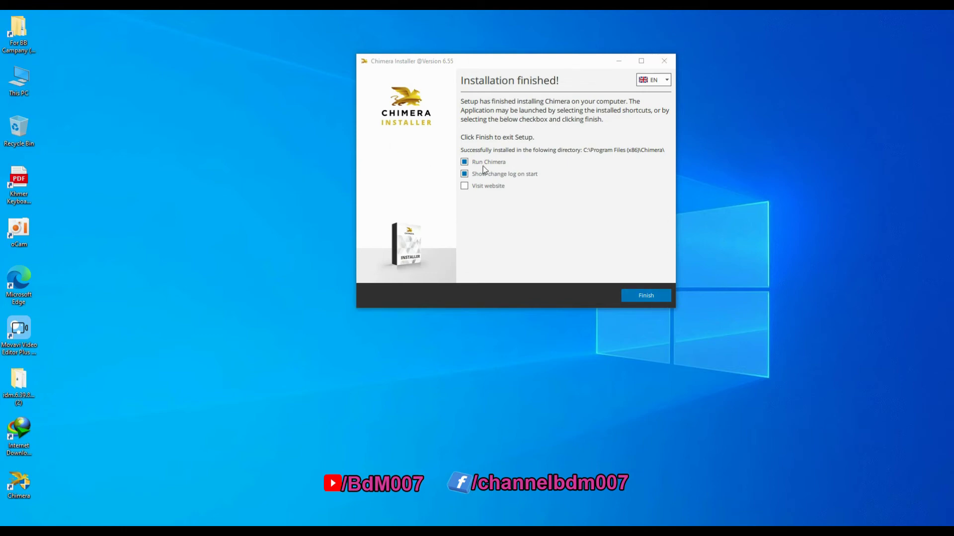
- Close the Chimera Installer window from its installation finished page and refresh the desktop
click(664, 61)
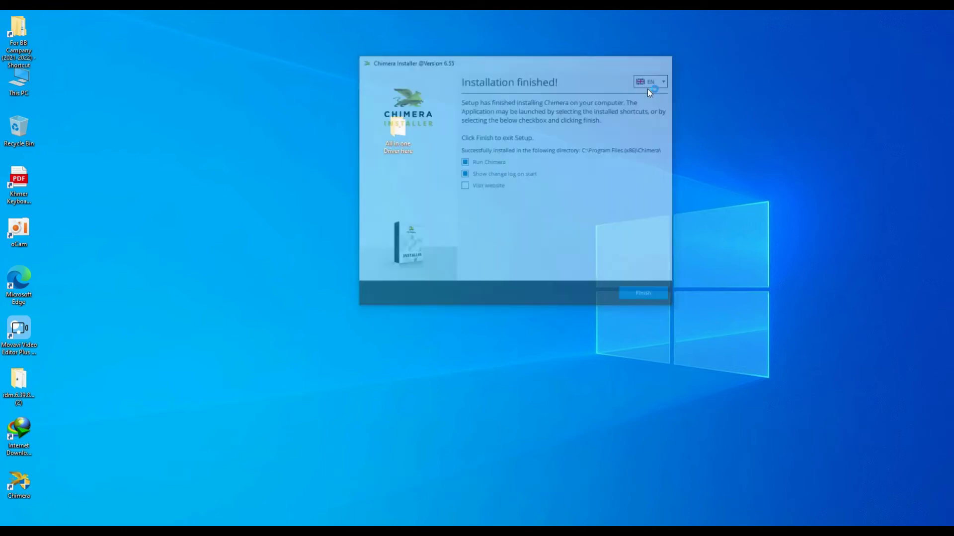
right_click(611, 85)
click(659, 118)
right_click(622, 79)
click(652, 107)
right_click(620, 68)
click(660, 102)
right_click(649, 78)
click(681, 110)
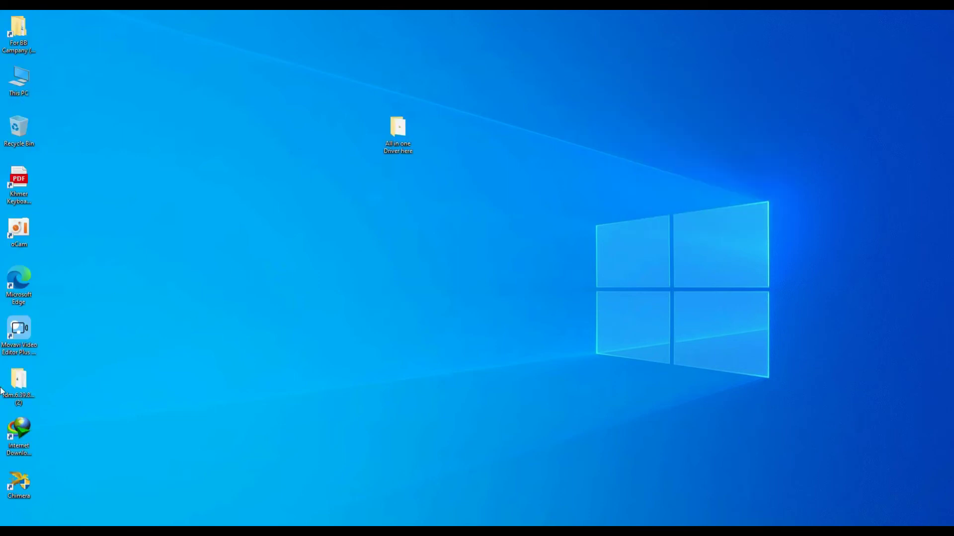
- Bring up the login window of Chimera Mobile Phone Utility for a check and close the program
drag(18, 482, 282, 222)
right_click(315, 189)
click(352, 219)
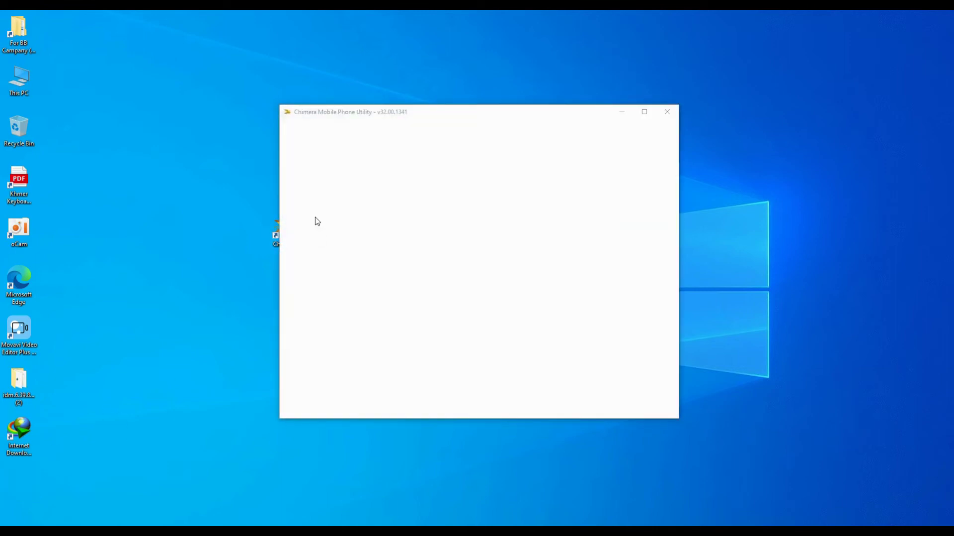
click(380, 294)
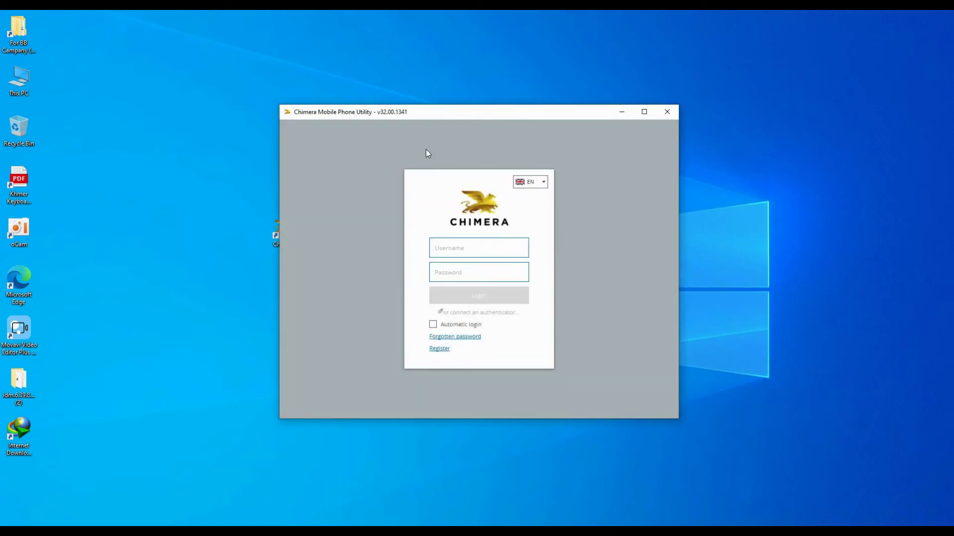
click(667, 112)
right_click(664, 99)
click(685, 127)
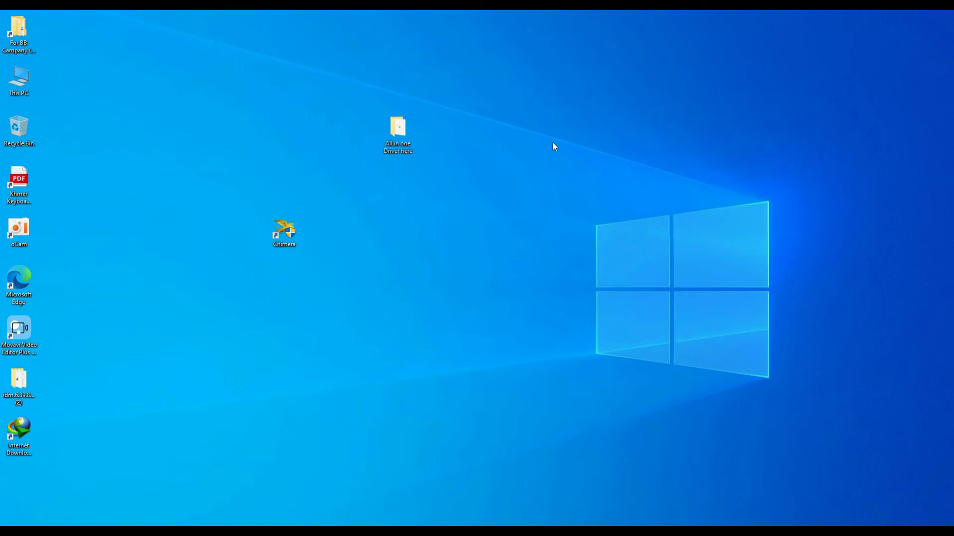
- Delete the Chimera shortcut from the desktop
drag(292, 226, 216, 125)
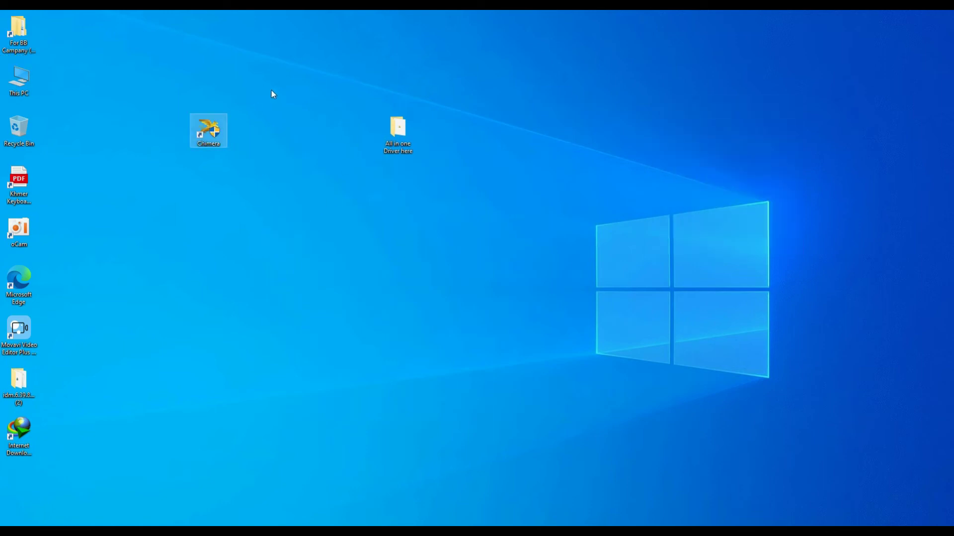
right_click(204, 131)
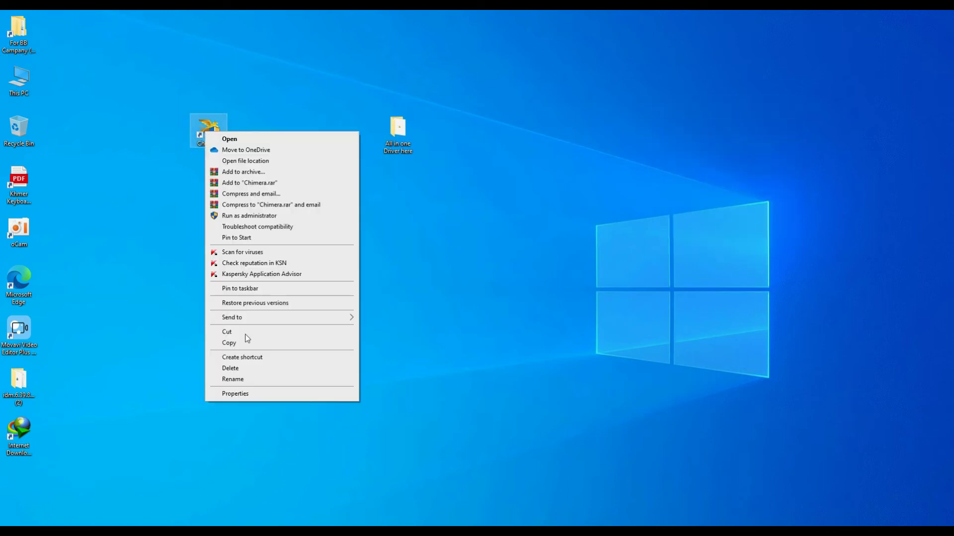
click(245, 368)
right_click(295, 171)
click(320, 201)
right_click(292, 145)
click(322, 172)
right_click(498, 109)
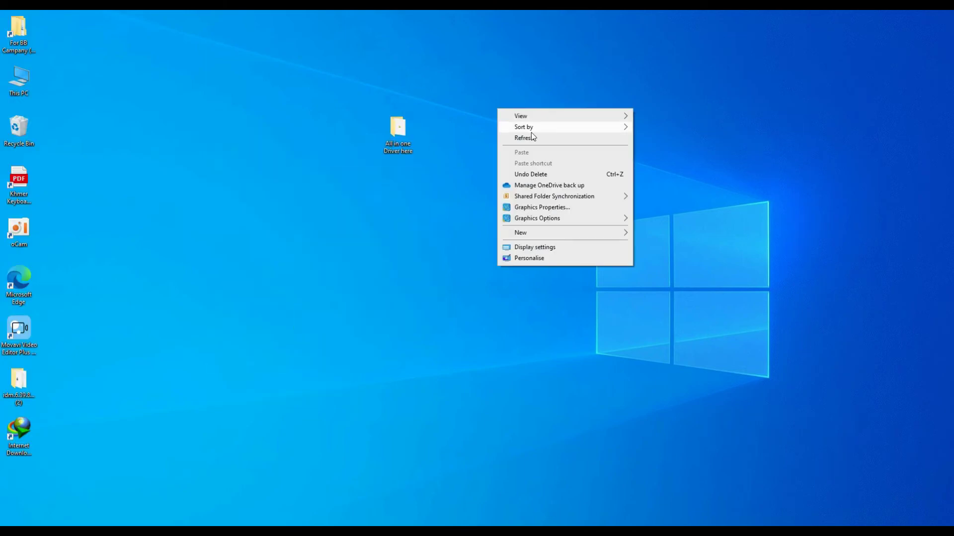
click(540, 142)
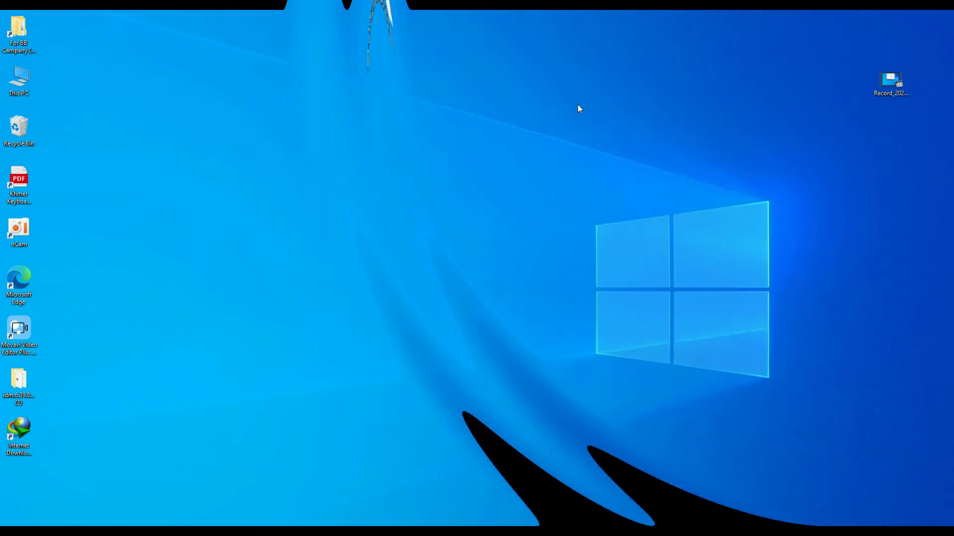
right_click(574, 105)
click(593, 132)
right_click(600, 60)
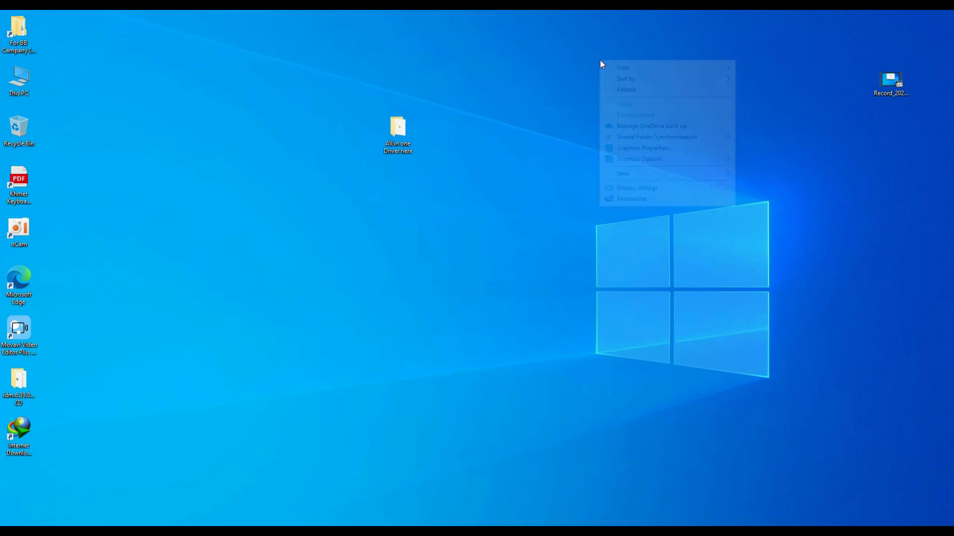
click(625, 92)
- Copy the file name ChimeraInstaller from the application in the All in one Driver here folder and close the folder
double_click(404, 128)
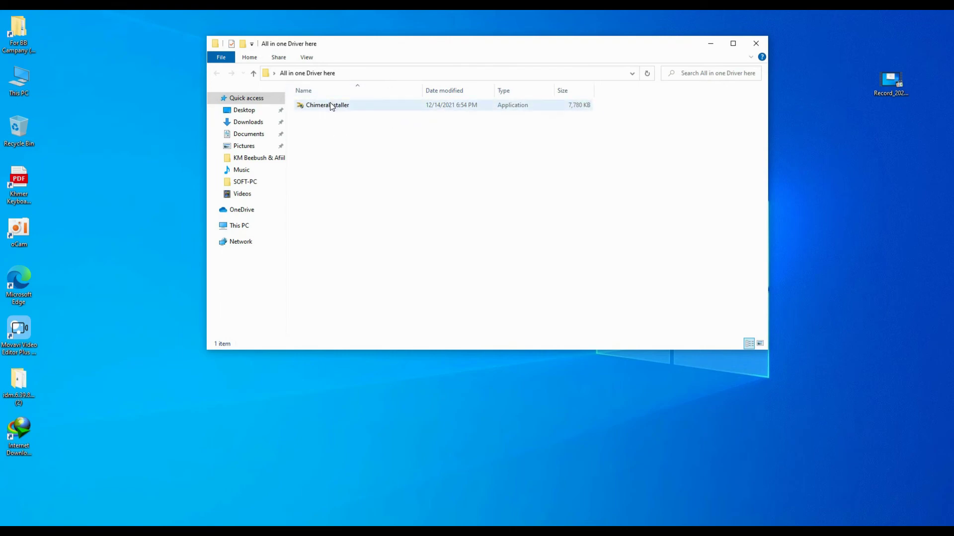
right_click(330, 102)
click(377, 362)
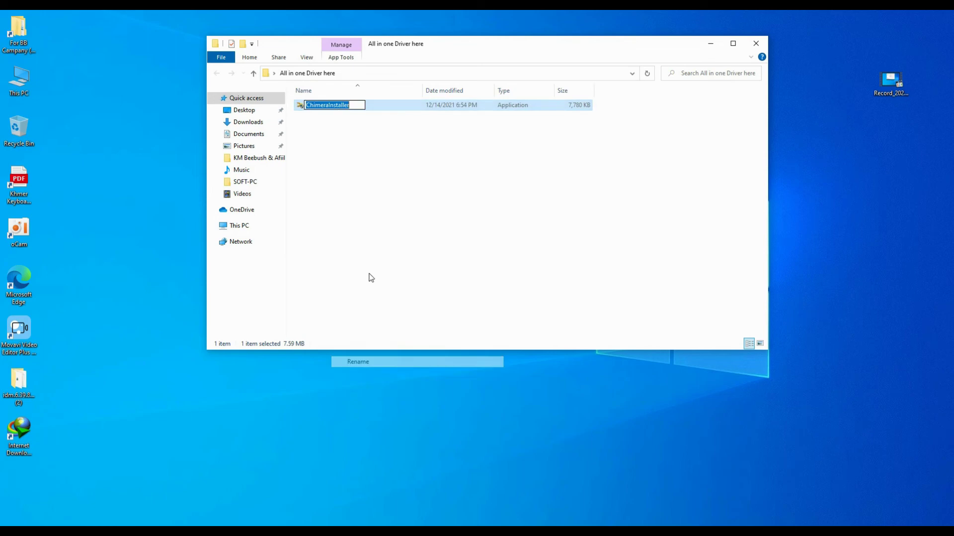
right_click(338, 105)
click(362, 135)
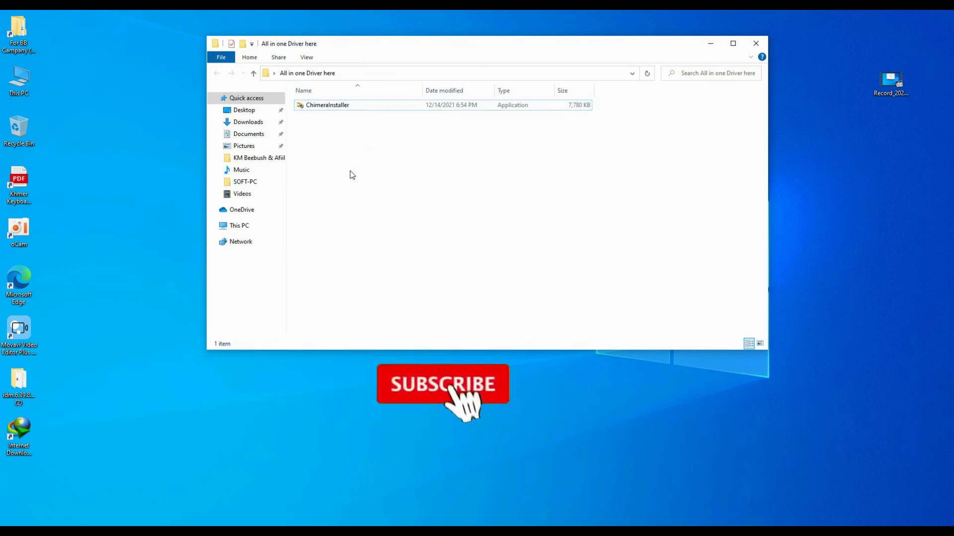
click(756, 44)
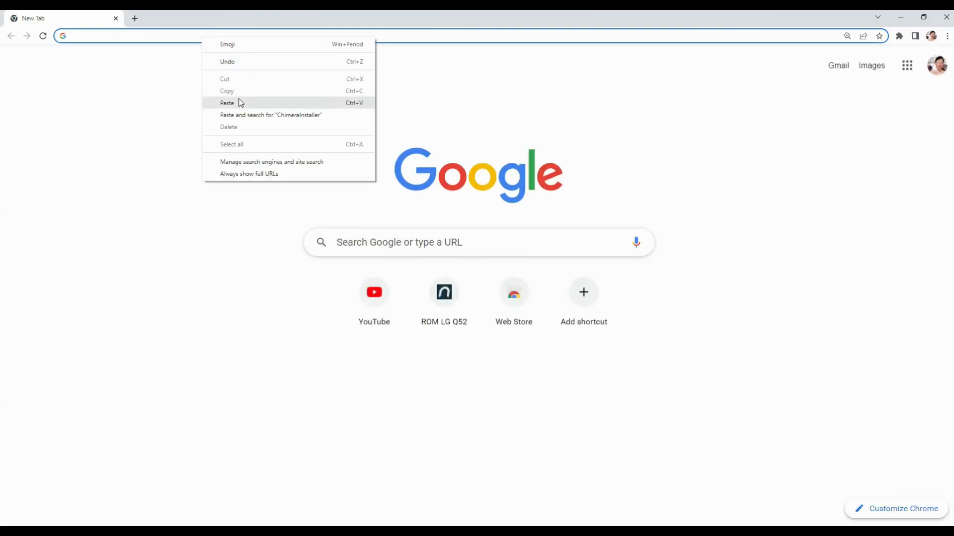
- Search Google for ChimeraInstaller and open the ChimeraTool download result from chimeratool.com
click(238, 102)
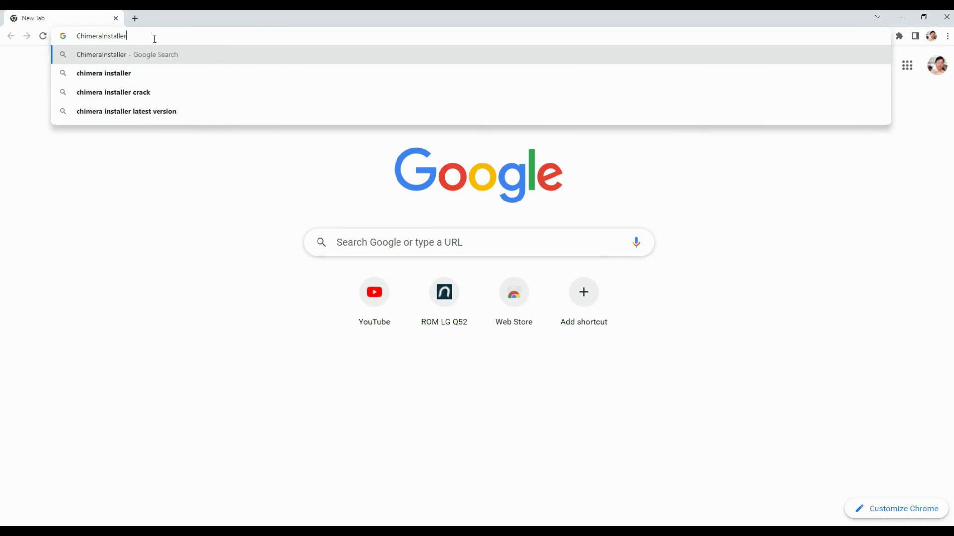
key(Return)
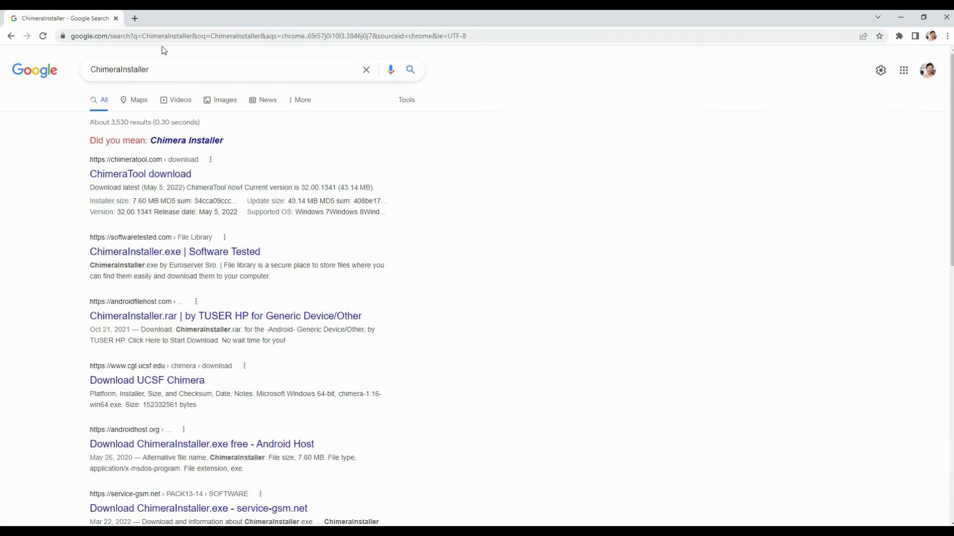
click(140, 180)
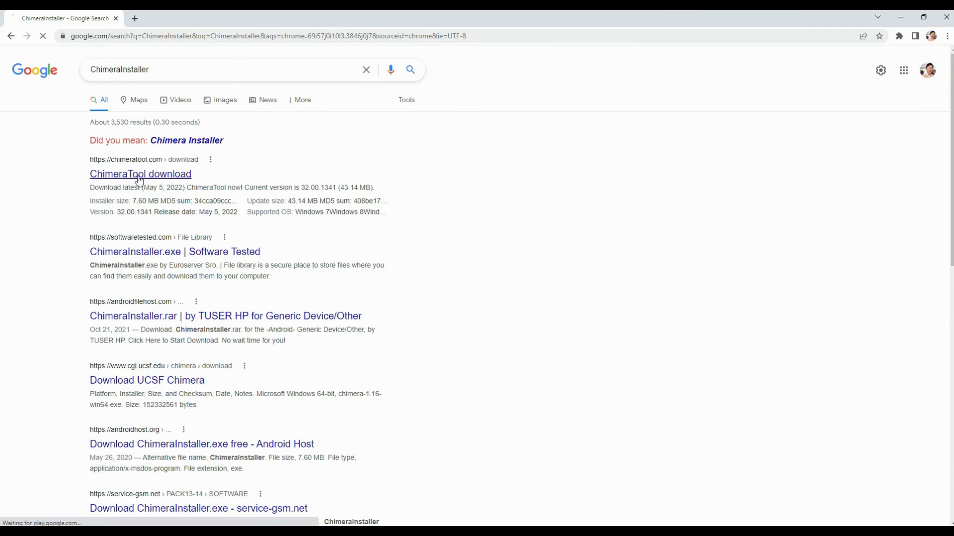
- Look through the ChimeraTool download page and request the ChimeraTool installer download
scroll(551, 159, down, 2)
scroll(552, 159, up, 2)
scroll(550, 158, down, 3)
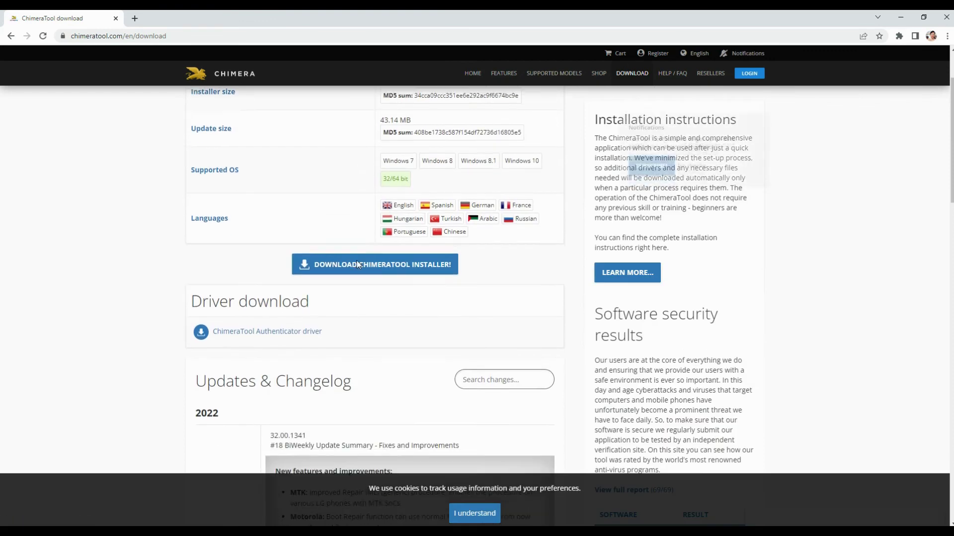
scroll(404, 184, up, 1)
scroll(404, 184, down, 1)
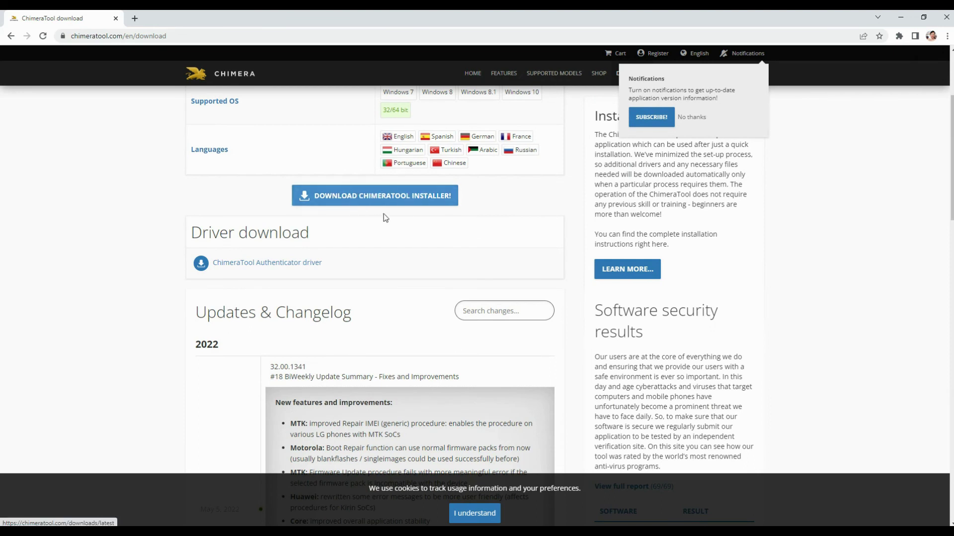
scroll(444, 200, up, 3)
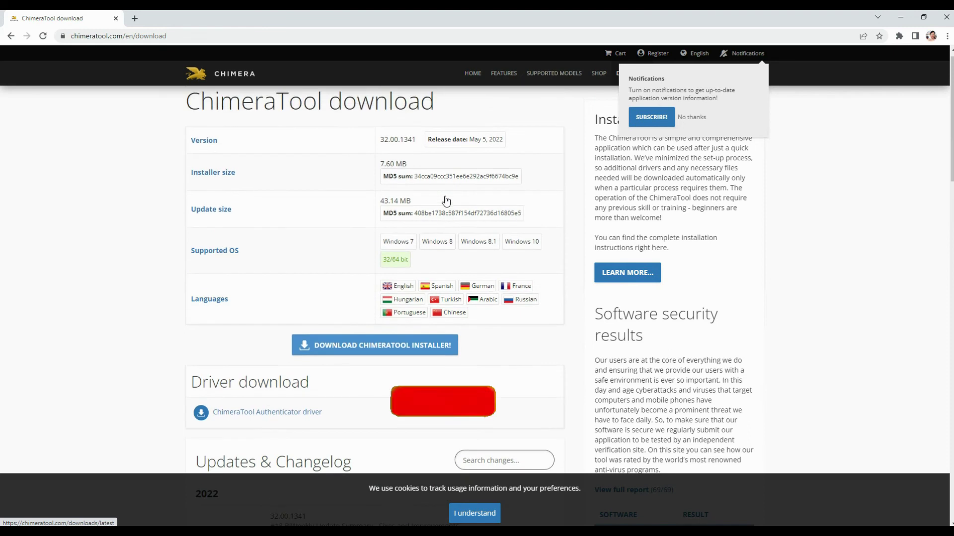
scroll(444, 200, down, 1)
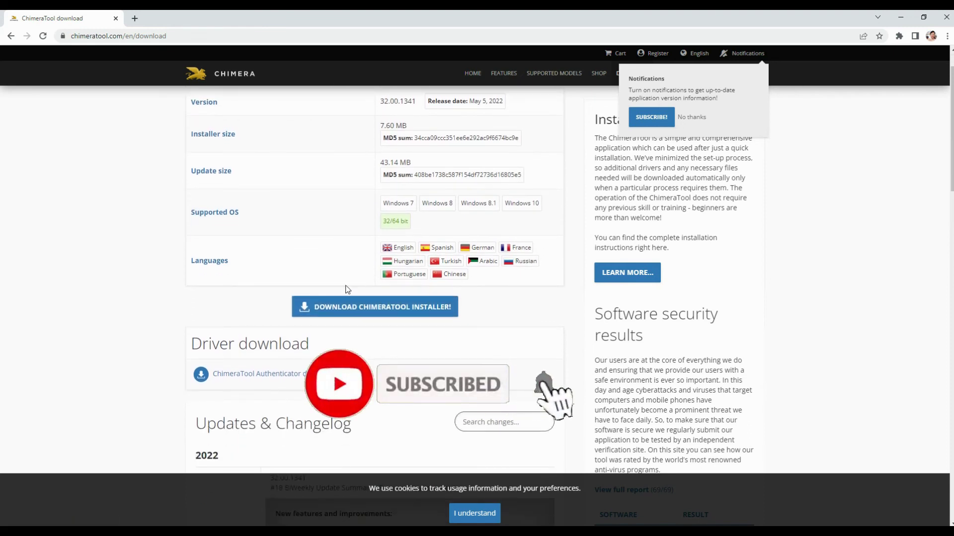
click(366, 307)
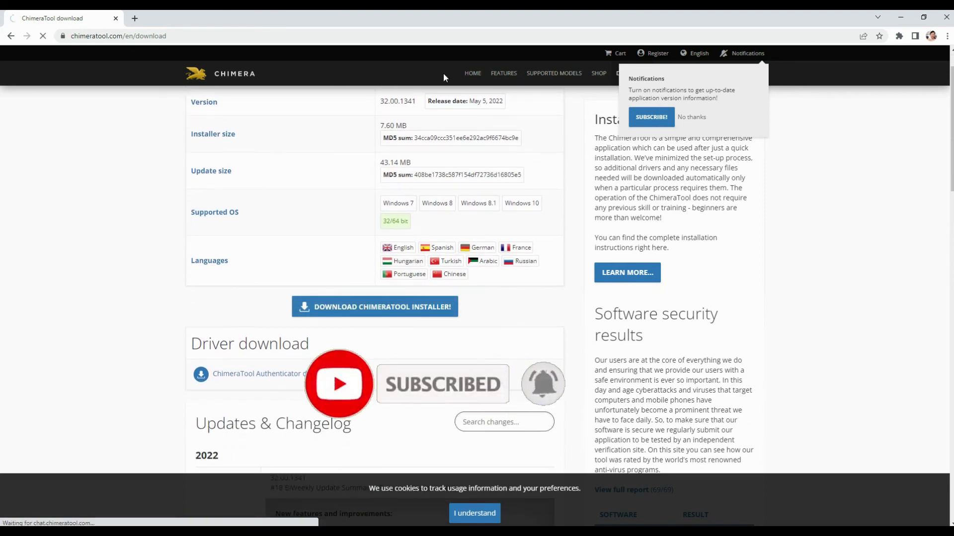
- Set the save location of ChimeraInstaller.exe to the Desktop and start the download
drag(493, 212, 492, 125)
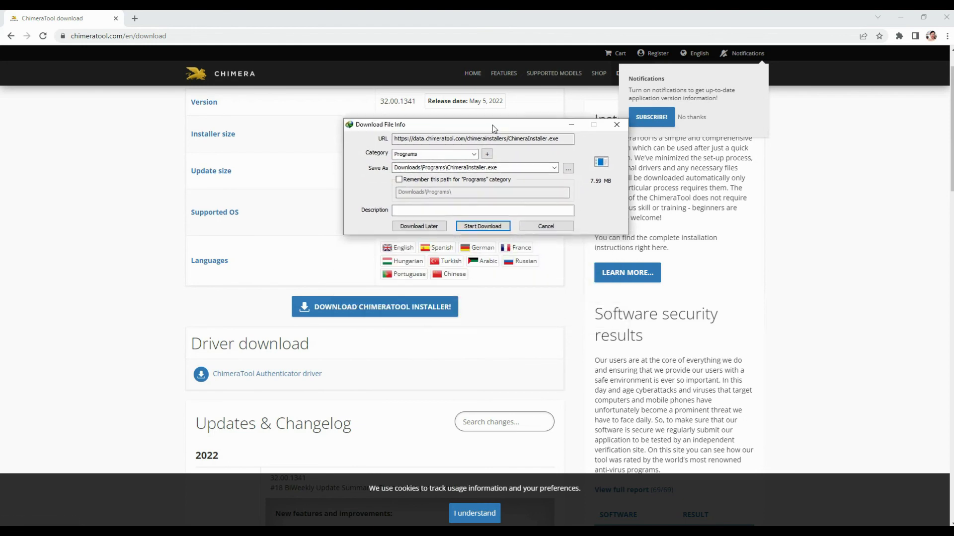
click(567, 169)
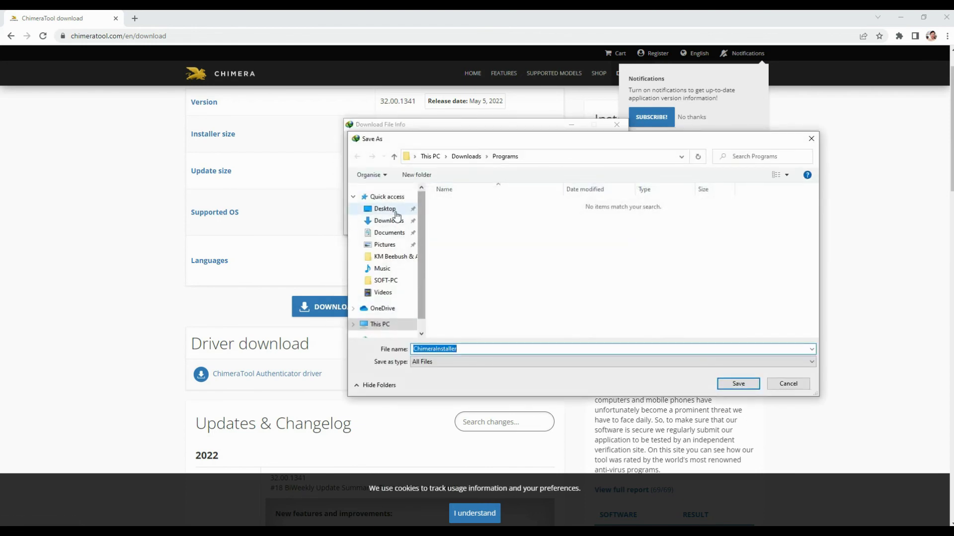
click(397, 212)
click(738, 384)
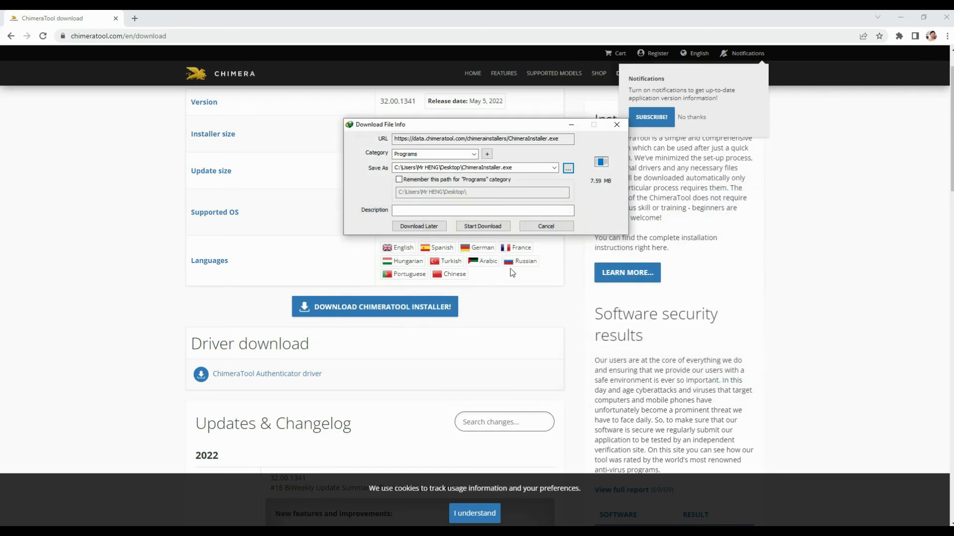
click(489, 228)
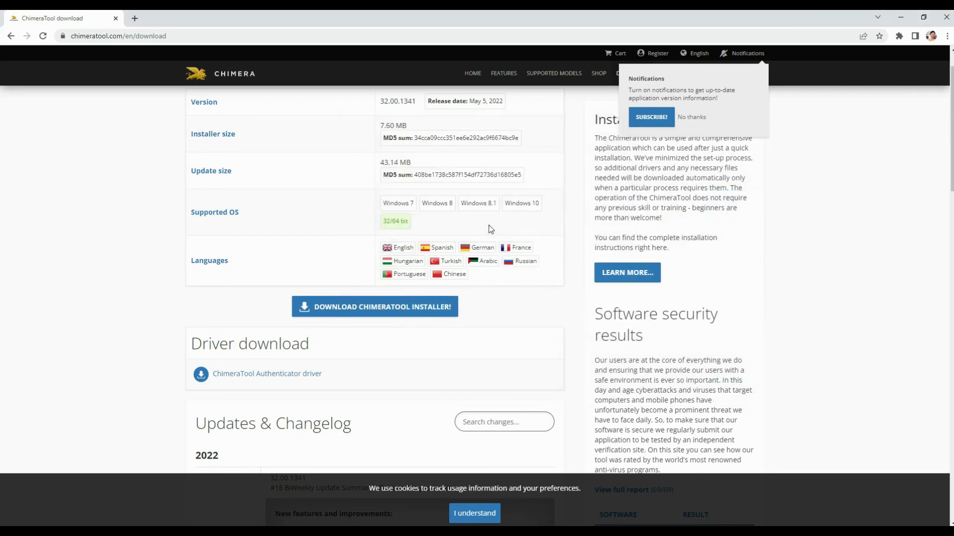
- Minimize the browser, place the downloaded Chimera installer beside the All in one Driver here folder, and refresh the desktop
click(903, 20)
right_click(574, 103)
click(589, 132)
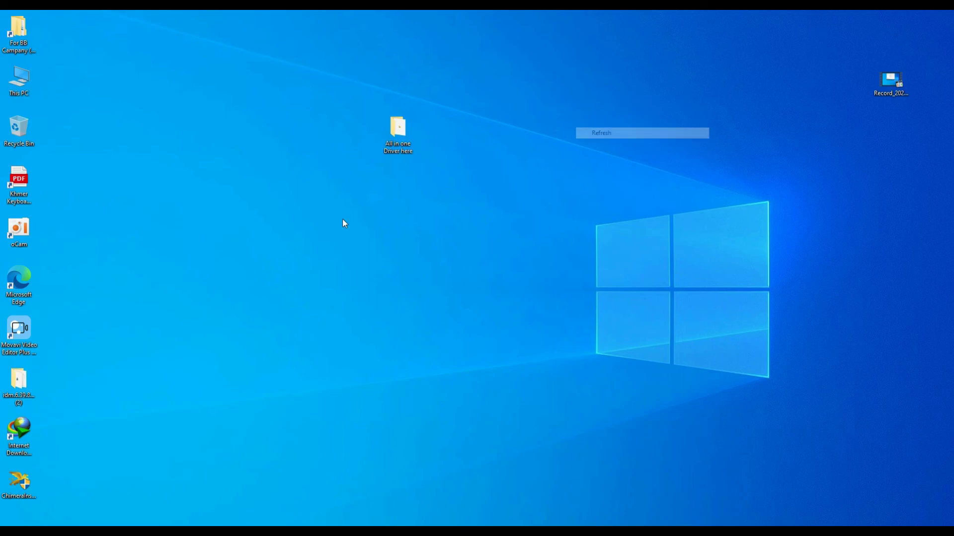
drag(499, 169, 544, 143)
right_click(597, 122)
click(613, 153)
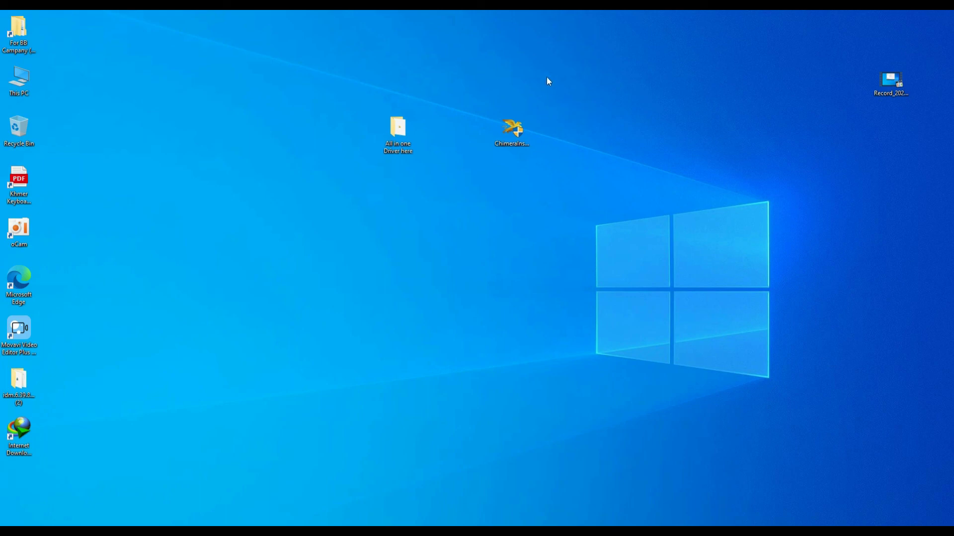
right_click(638, 93)
click(646, 122)
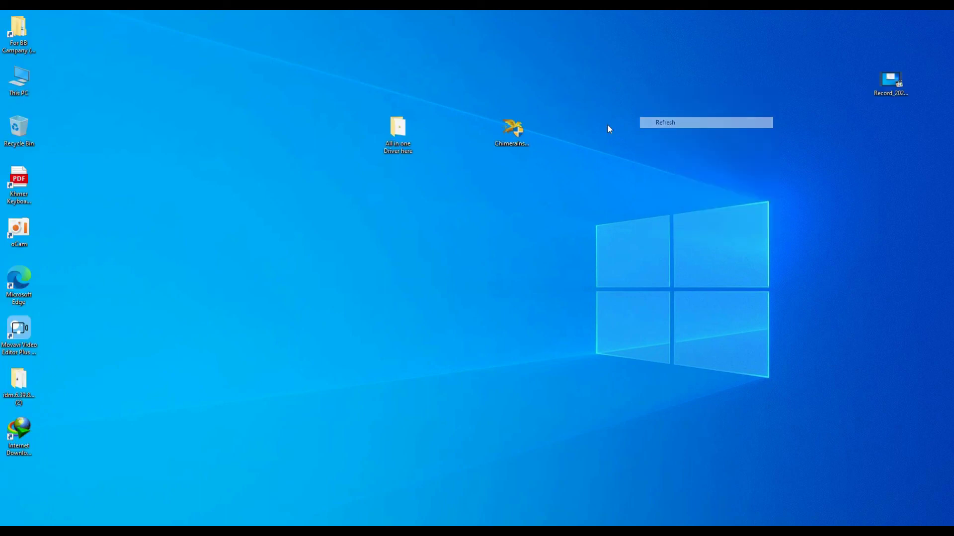
- Compare the ChimeraInstaller application in the All in one Driver here folder with the downloaded copy, then close the folder and refresh the desktop
double_click(398, 128)
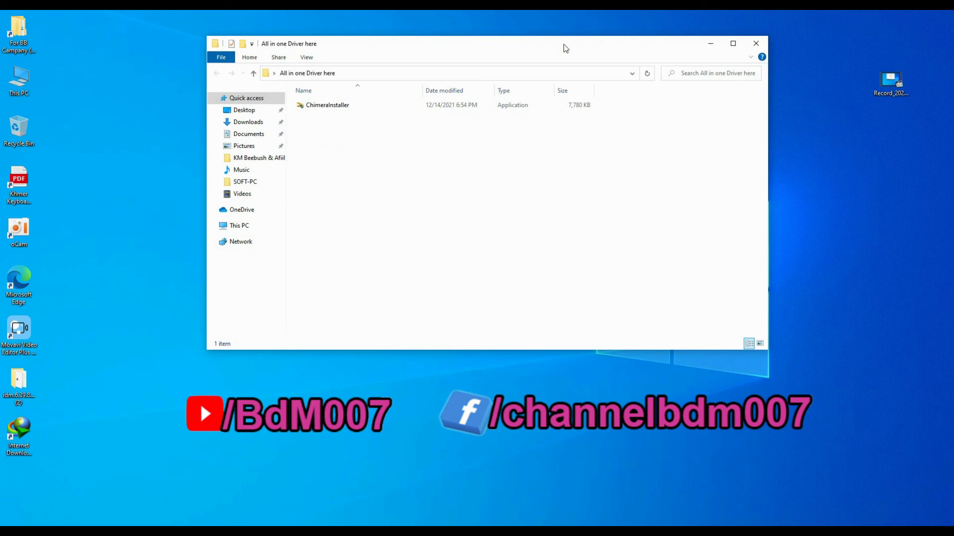
drag(565, 48, 766, 201)
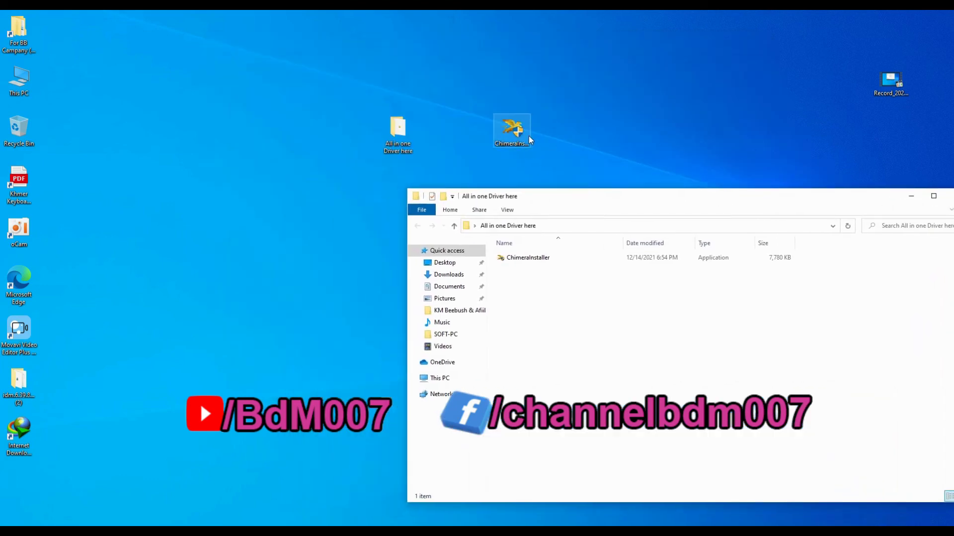
click(527, 264)
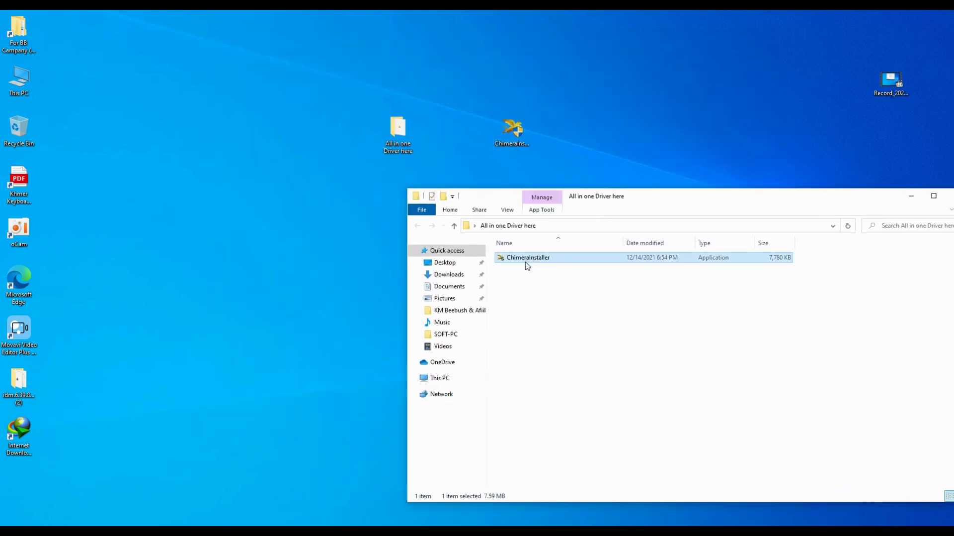
right_click(622, 91)
click(656, 119)
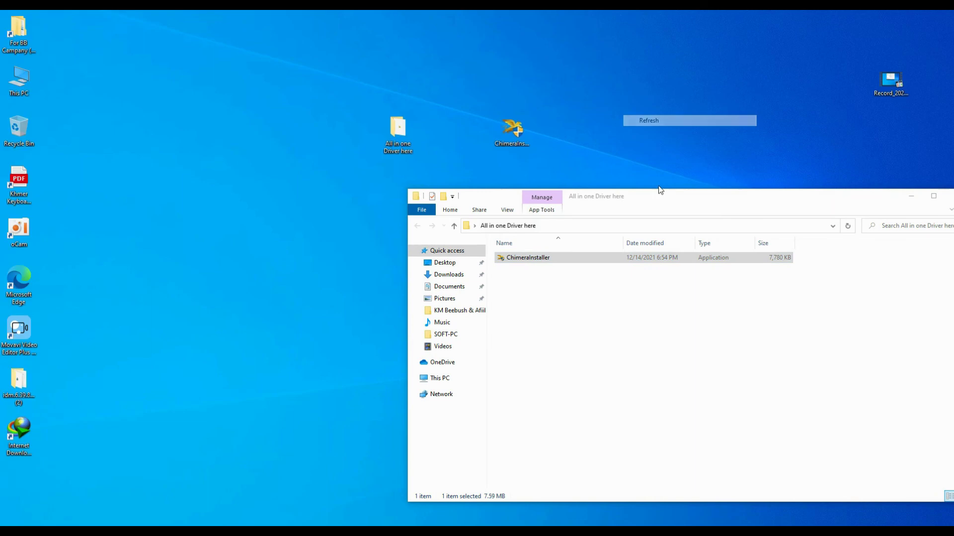
drag(653, 203, 441, 168)
click(740, 162)
right_click(639, 116)
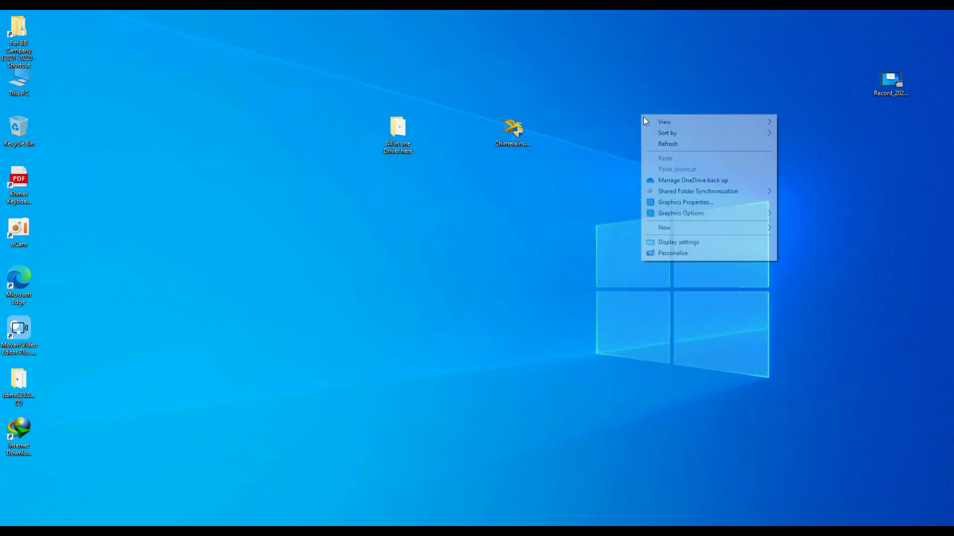
click(667, 144)
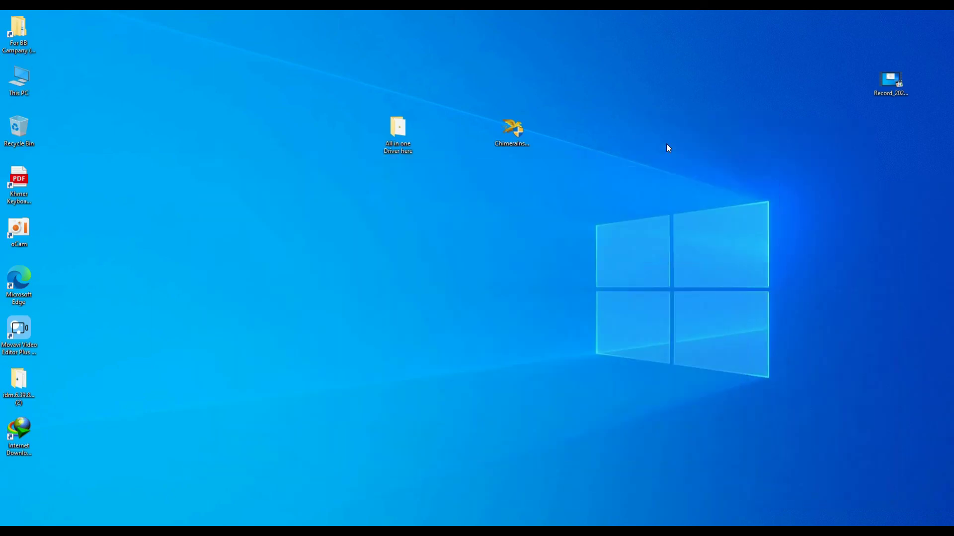